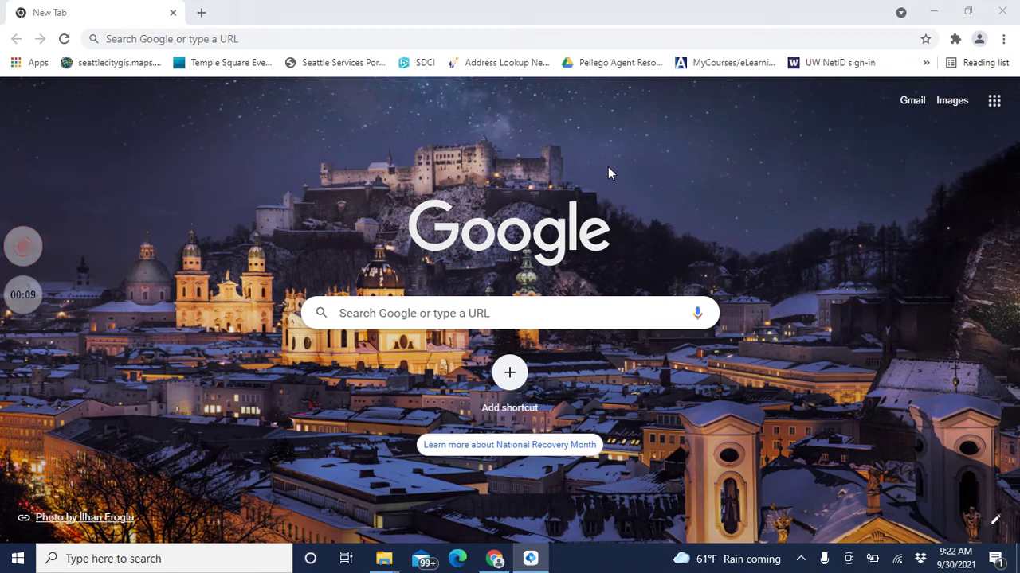
Step: Go to nwmls.com in Chrome and bring up the NWMLS member login page
click(677, 45)
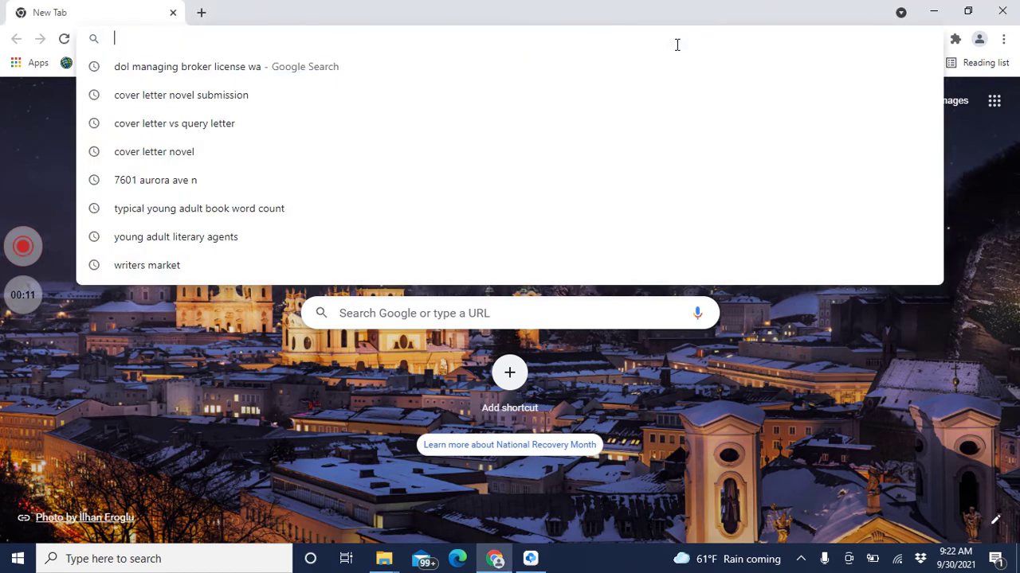
text(nwmls)
key(Return)
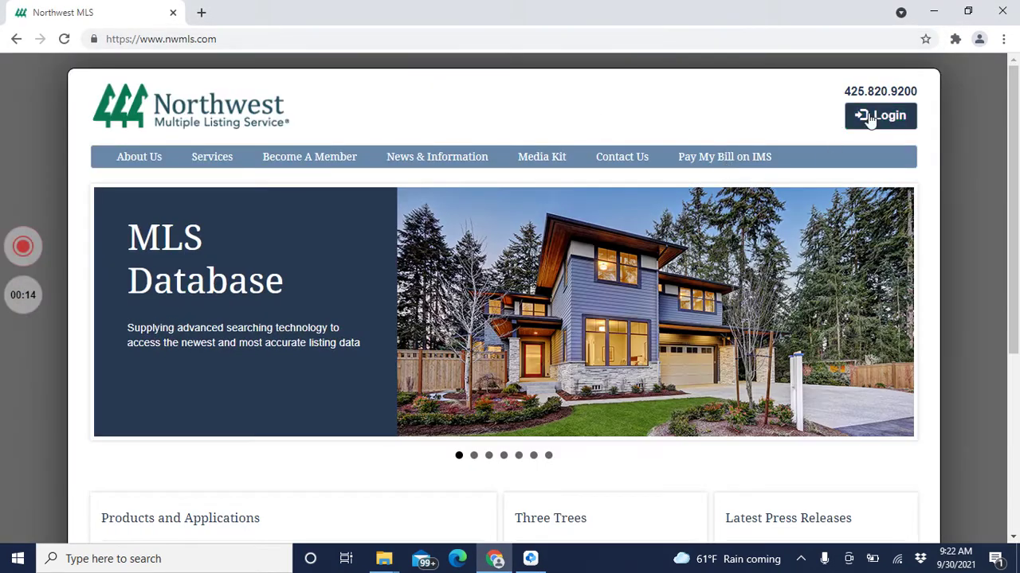
click(871, 118)
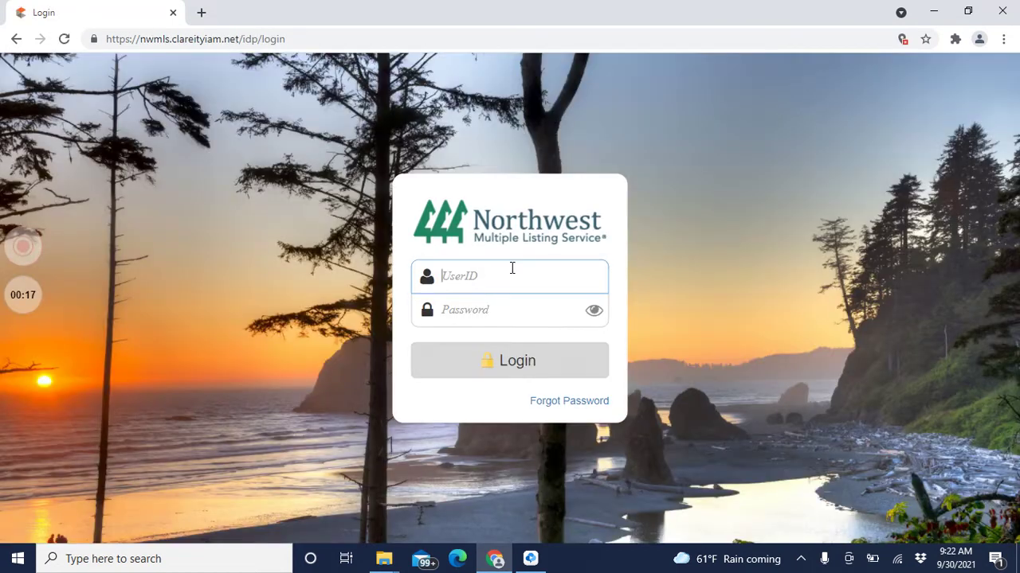
Step: Sign in to NWMLS with the member UserID and password, then open Matrix
key(Tab)
key(Return)
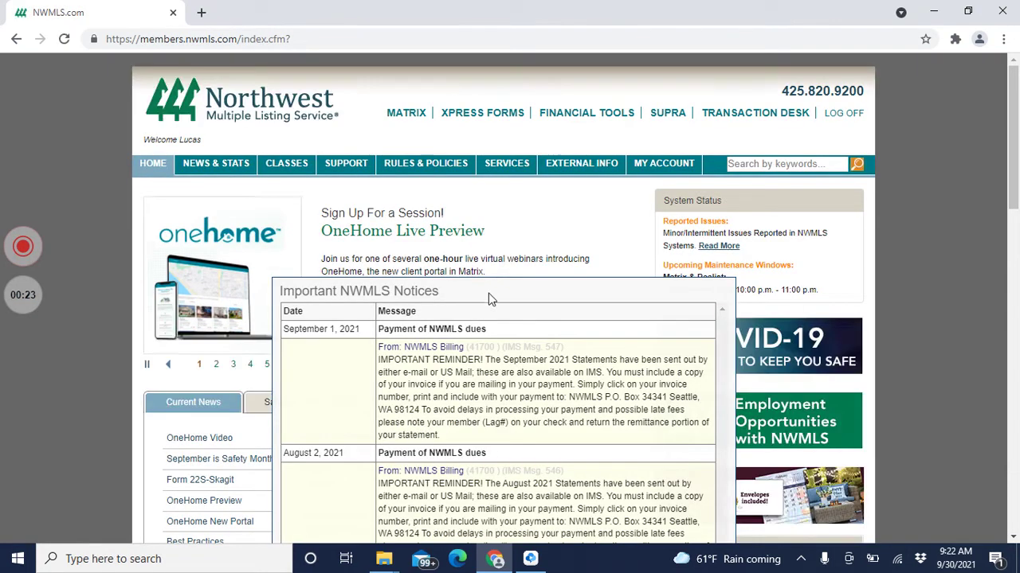
click(407, 113)
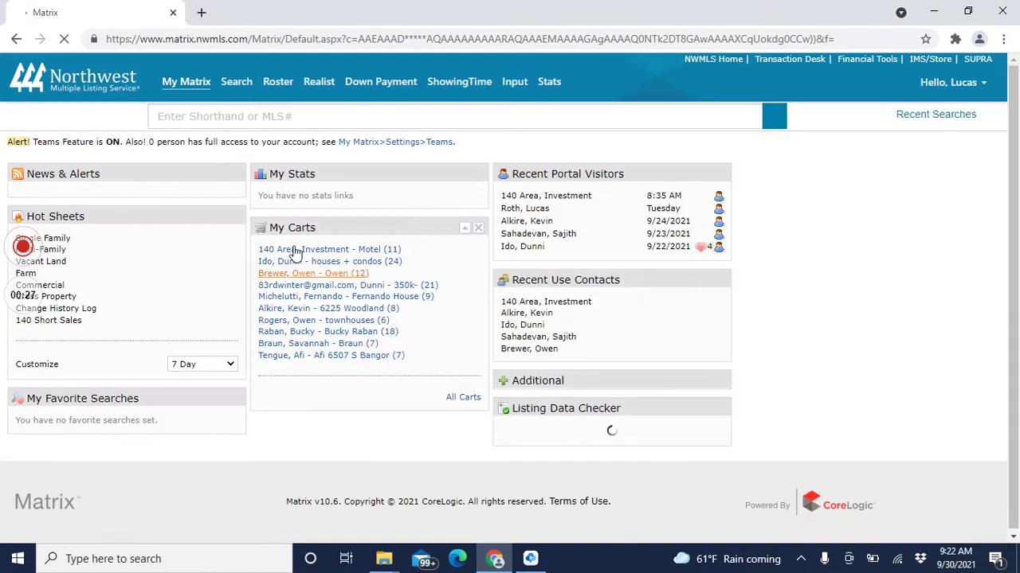
Step: Run a general Single Family search for Area 140 listings
mouse_move(237, 83)
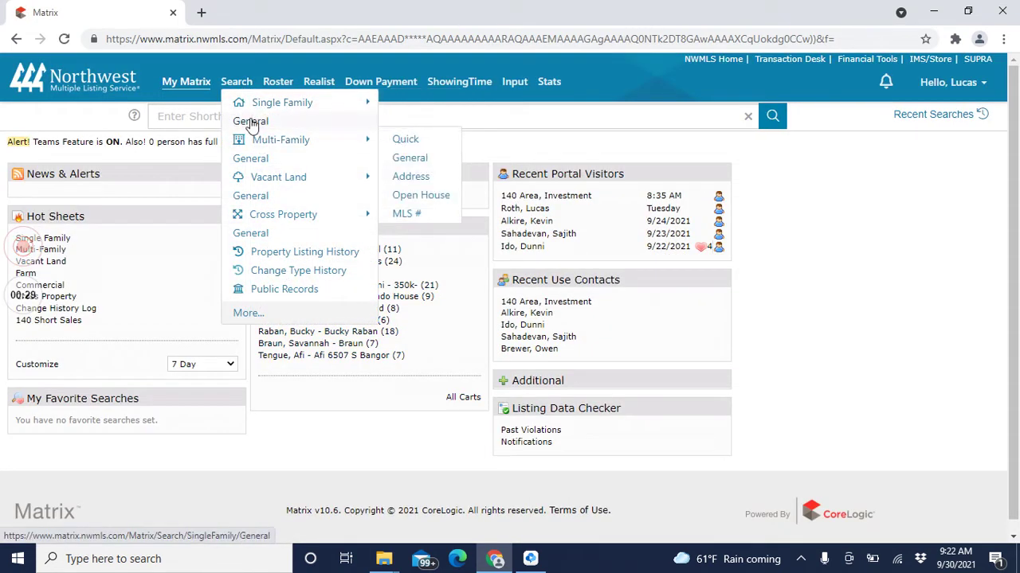
click(251, 124)
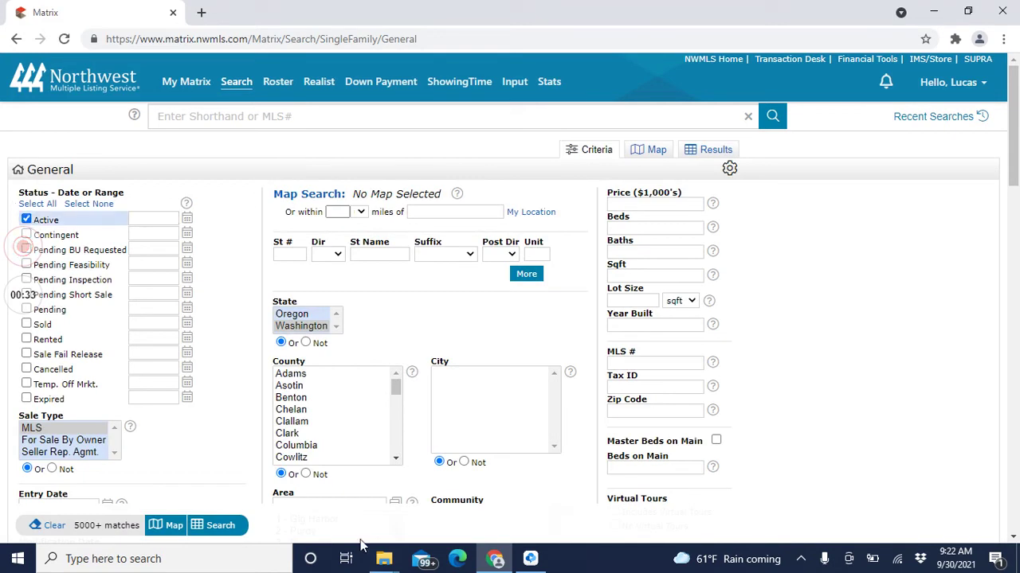
click(351, 500)
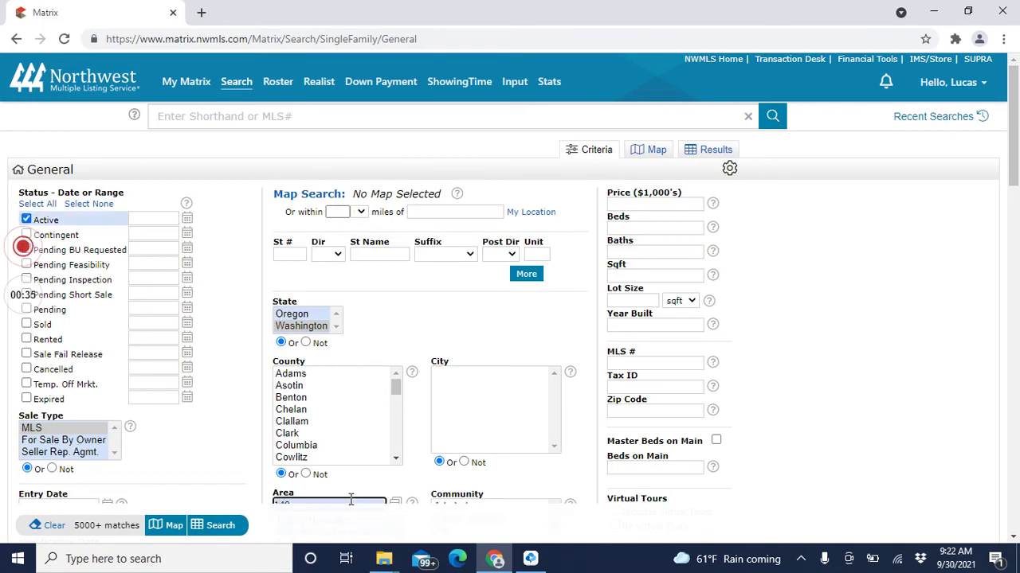
key(Return)
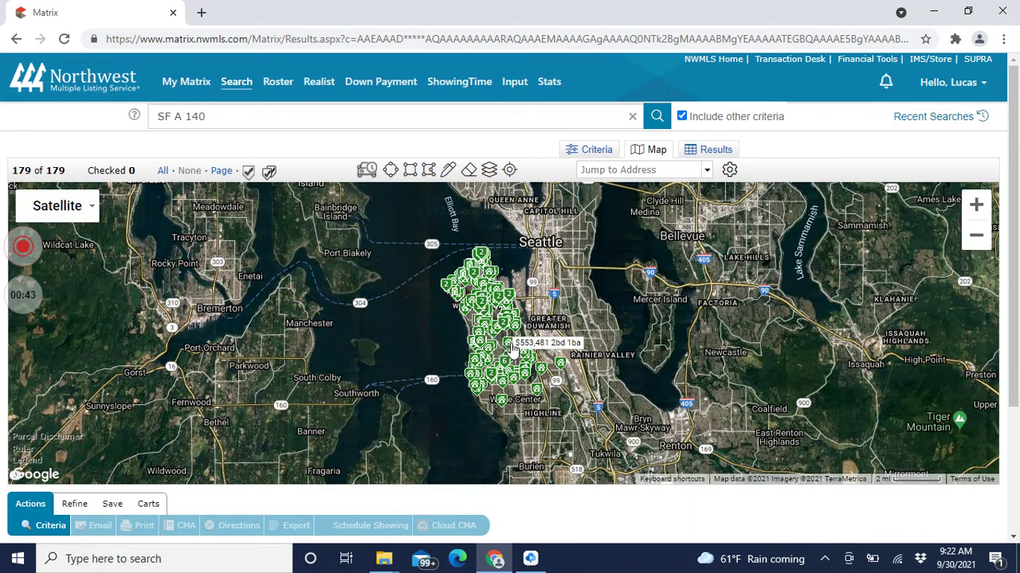
click(511, 347)
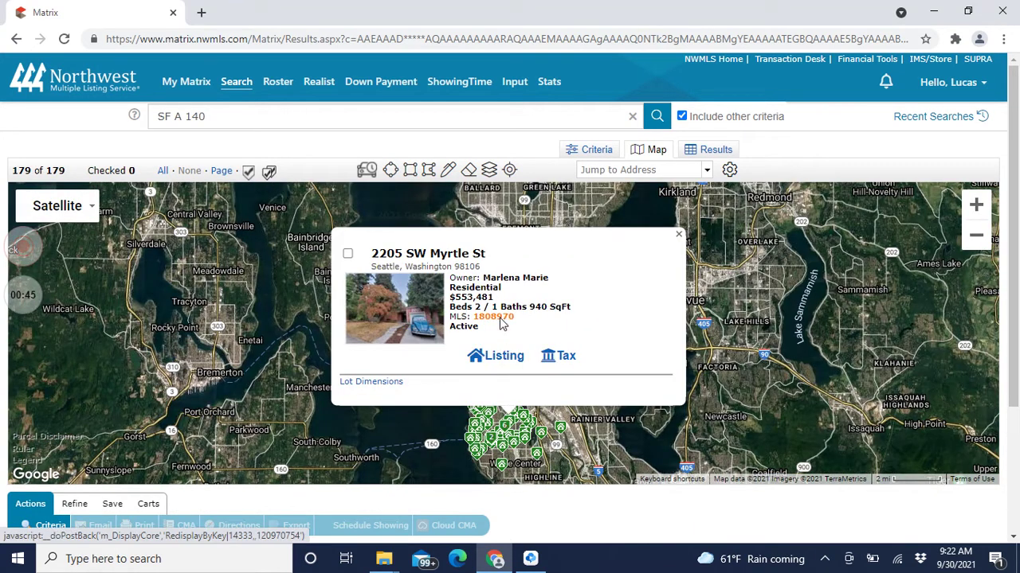
click(500, 319)
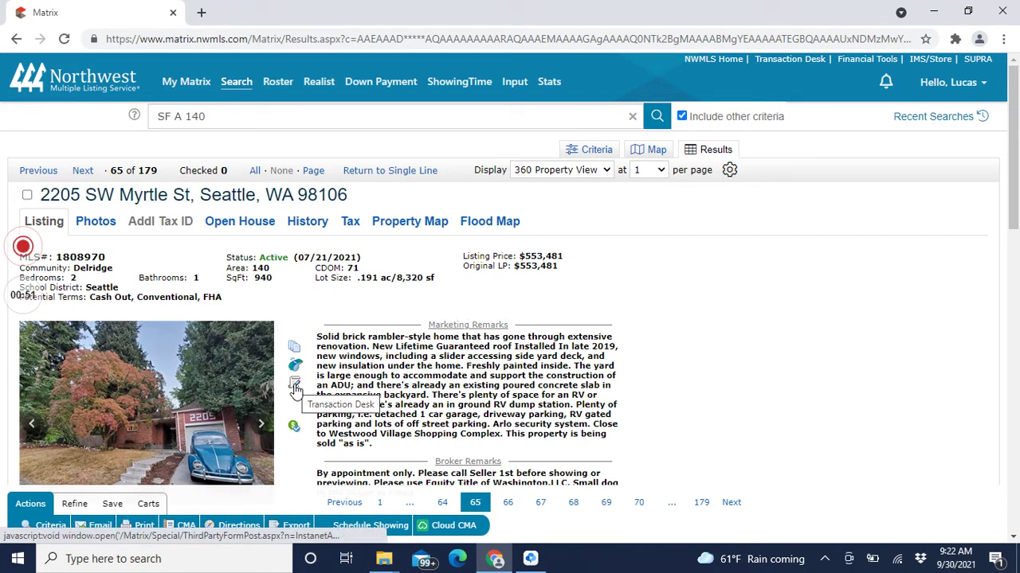
click(295, 388)
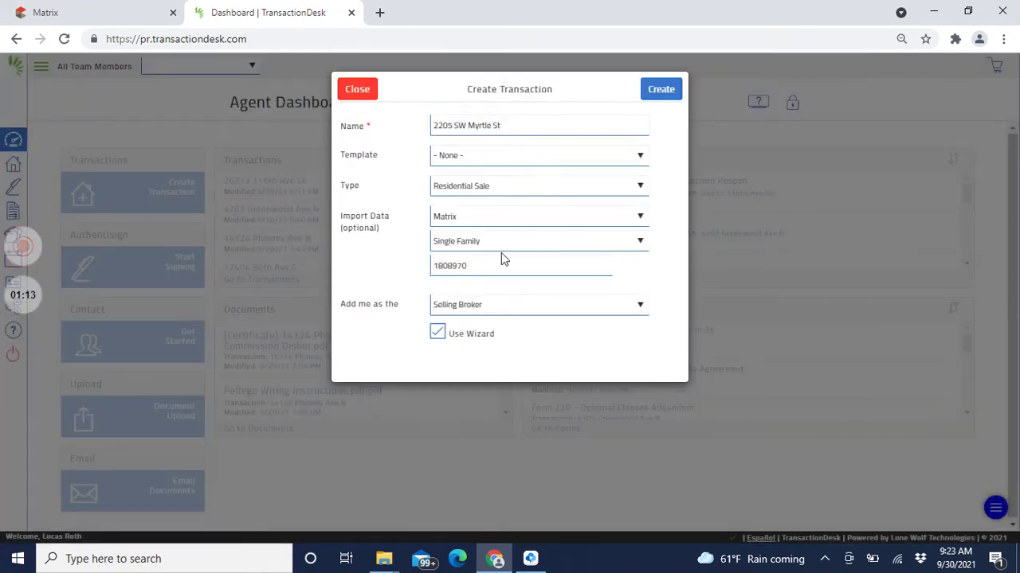
Step: Create the Residential Sale transaction importing Matrix listing 1808970, as selling broker
click(660, 89)
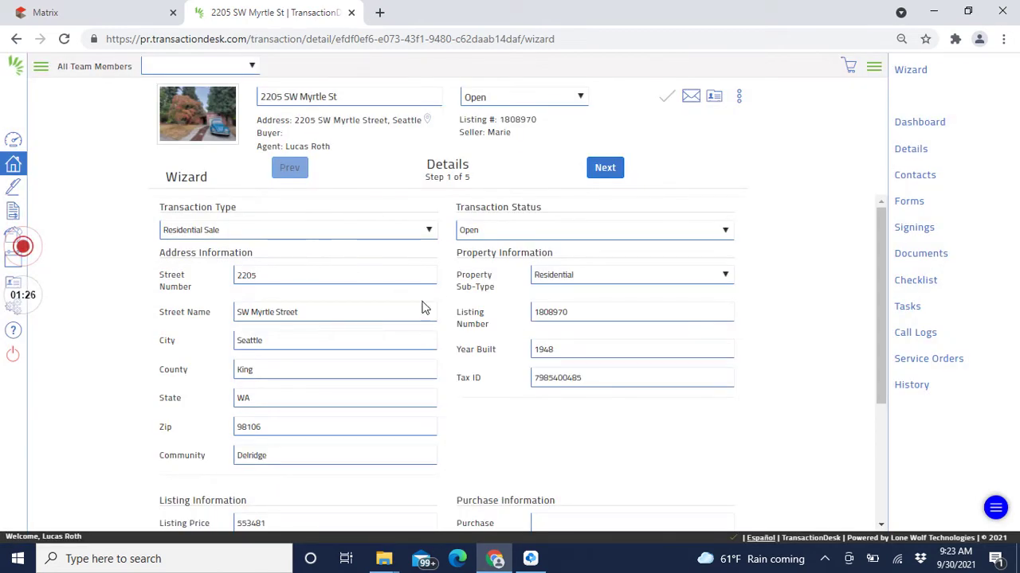
Step: Enter a purchase price of 550000 and advance to the Transaction Dates step
scroll(421, 351, down, 2)
scroll(378, 311, up, 2)
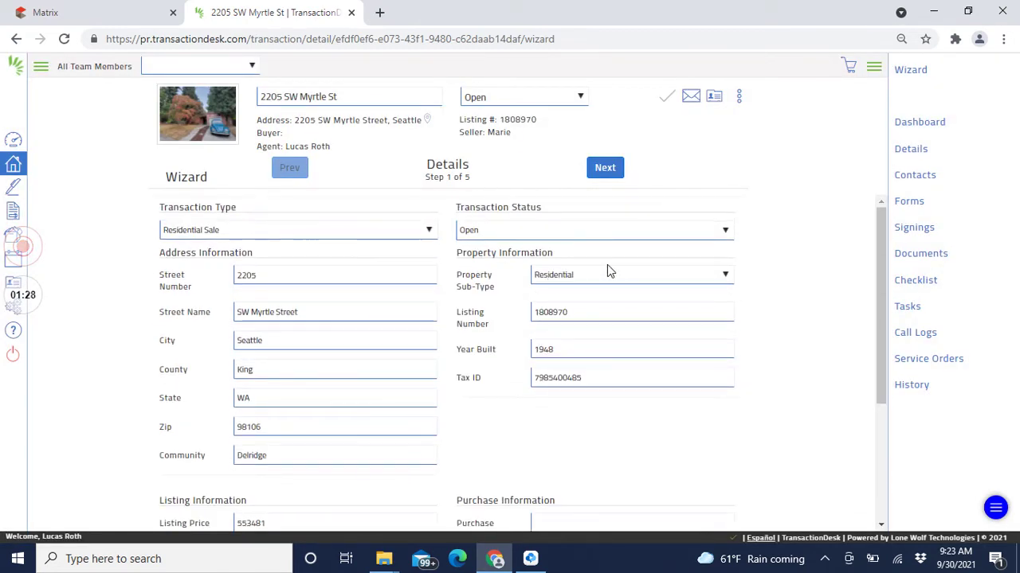
scroll(512, 345, down, 2)
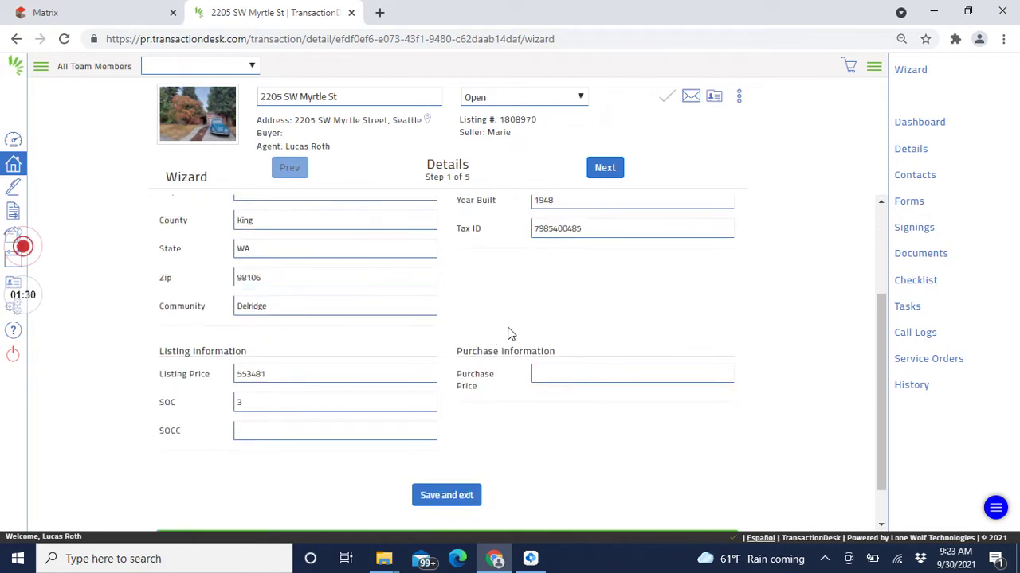
click(585, 377)
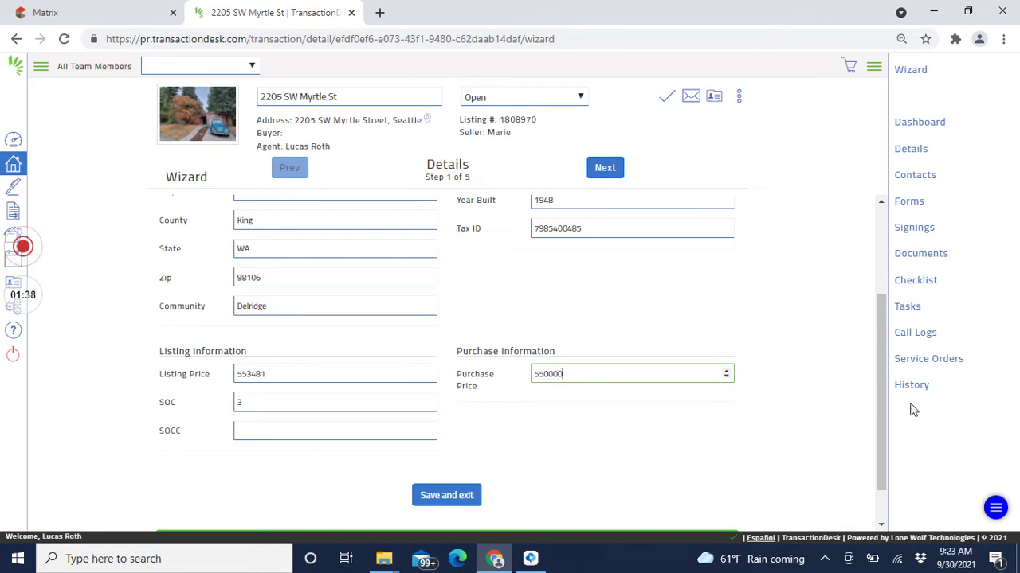
click(603, 170)
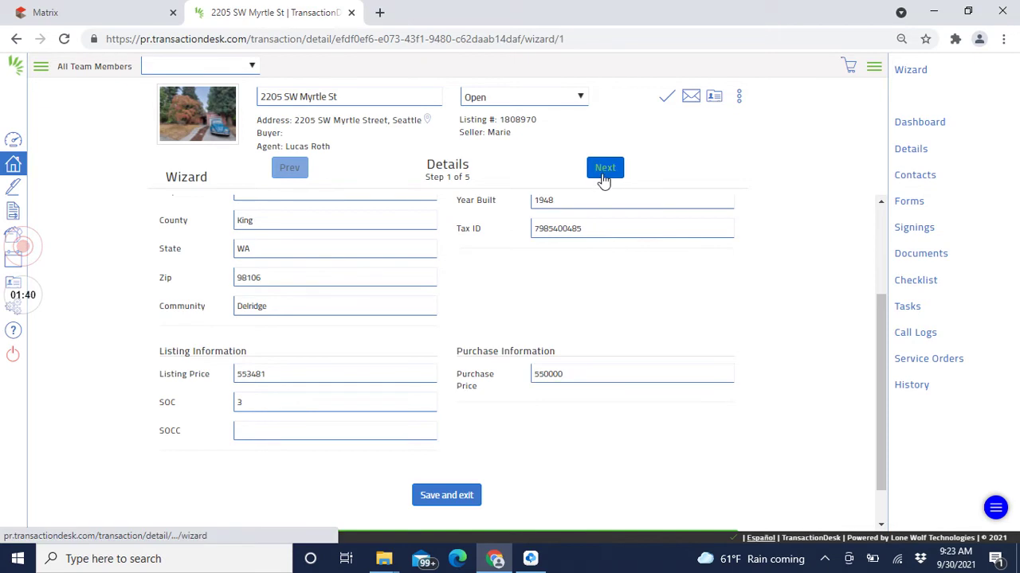
click(288, 230)
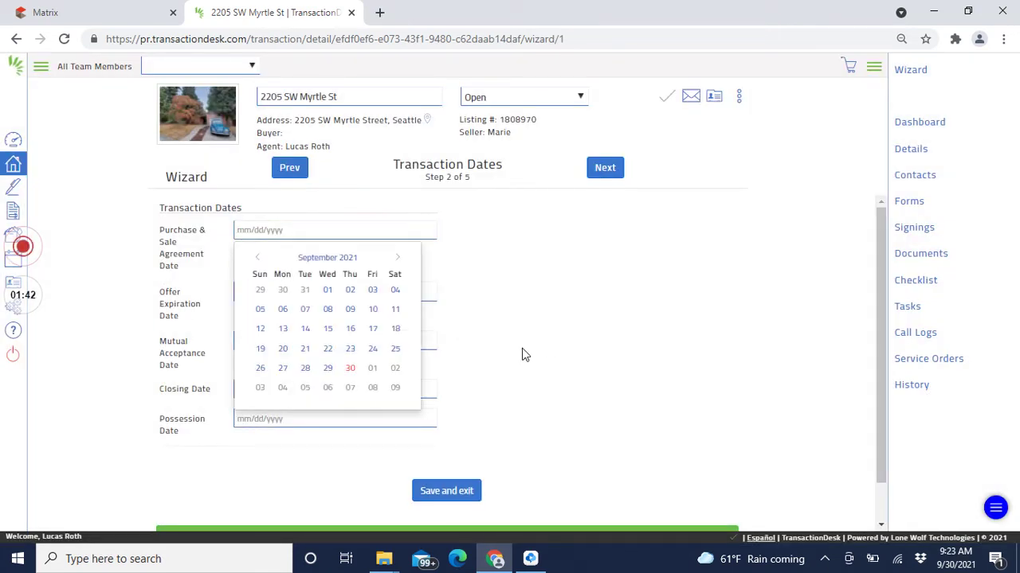
Step: Set agreement and offer expiration to 09/30/2021, closing and possession to 11/01/2021
click(352, 370)
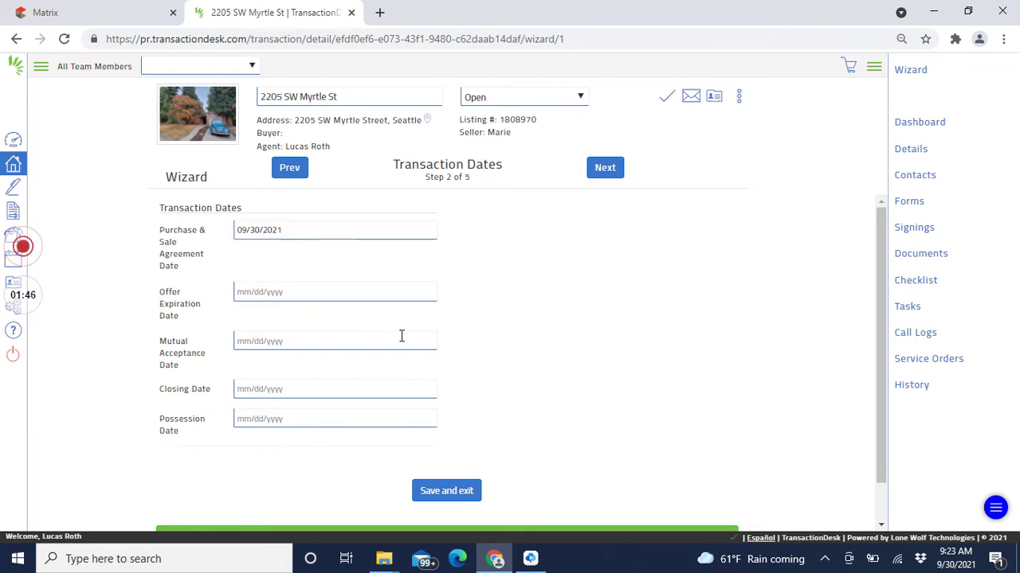
click(363, 293)
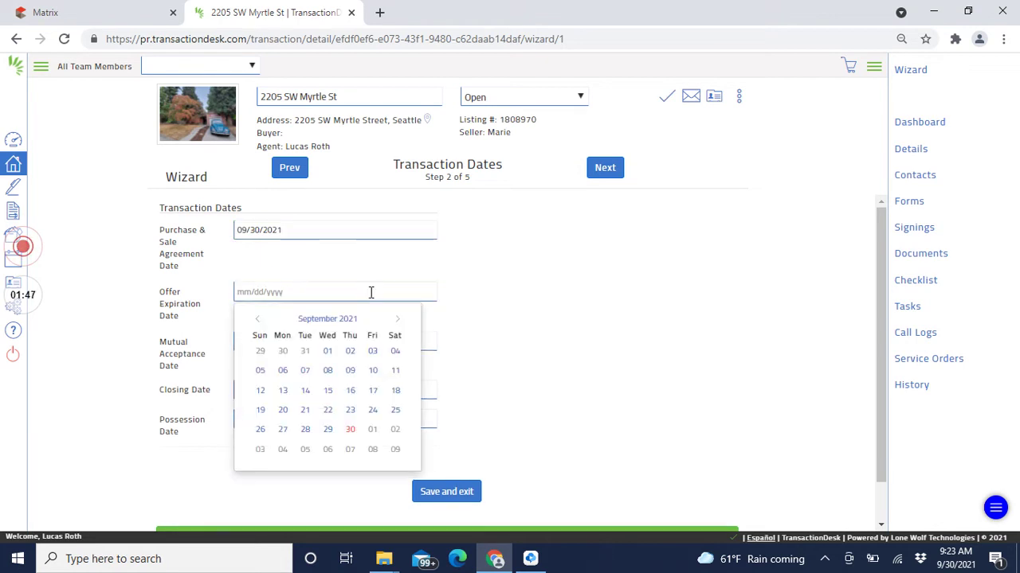
click(349, 430)
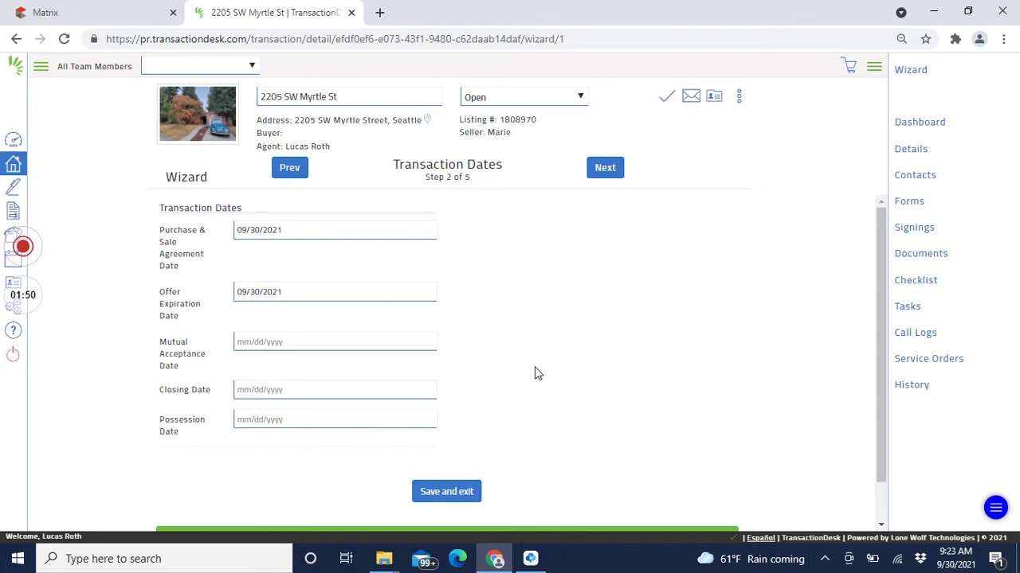
click(346, 392)
scroll(557, 367, down, 1)
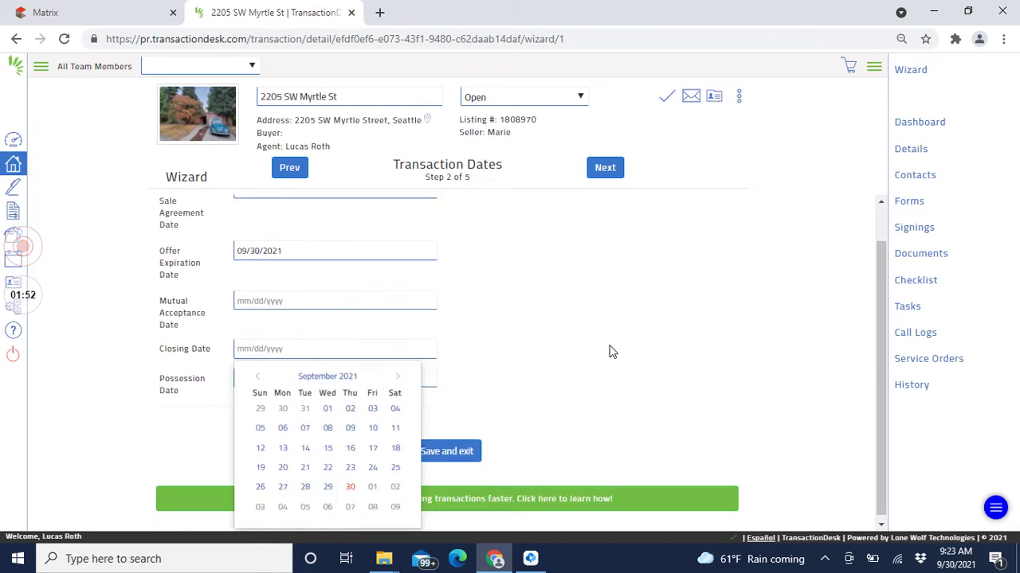
click(401, 375)
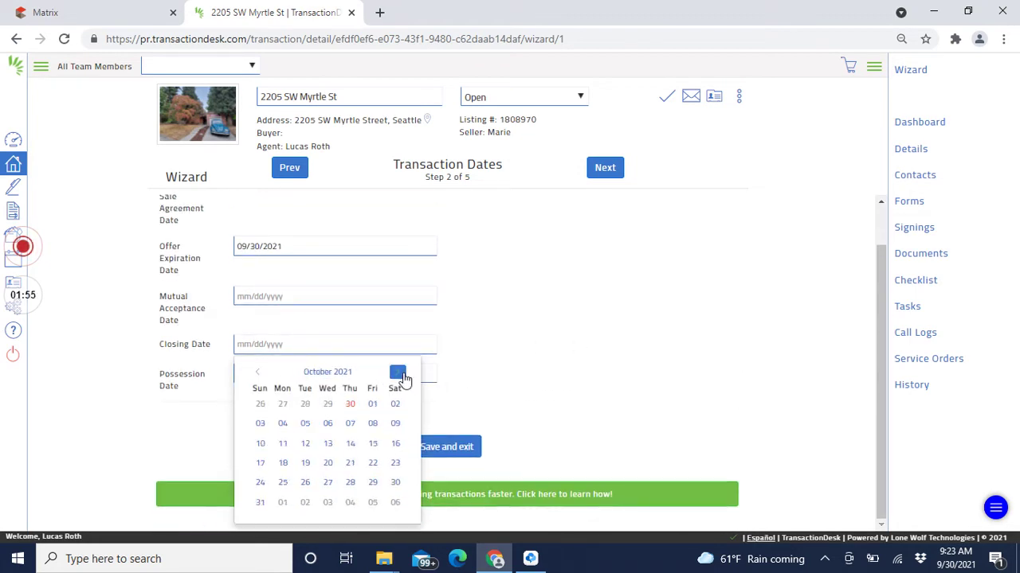
click(283, 502)
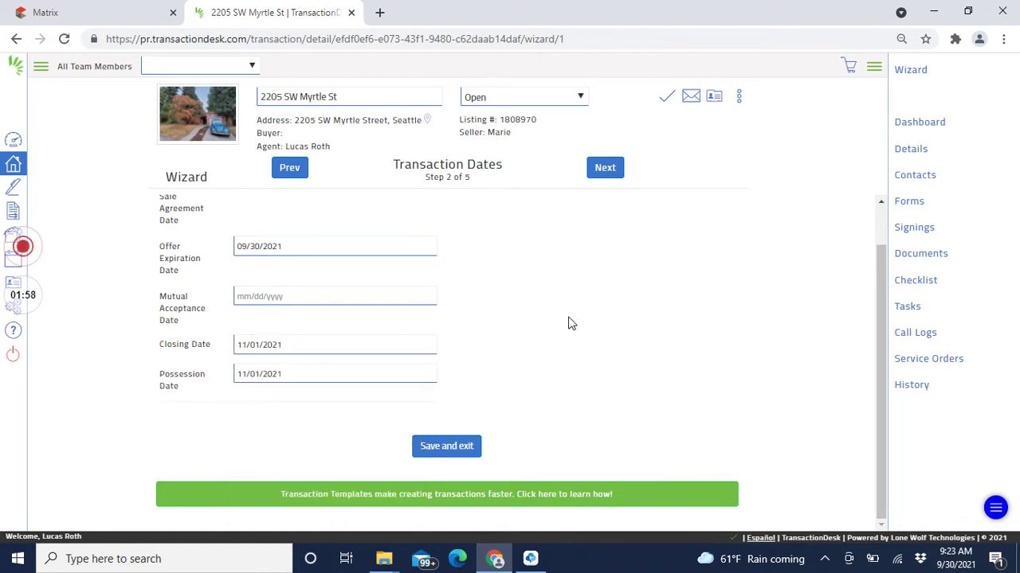
click(597, 166)
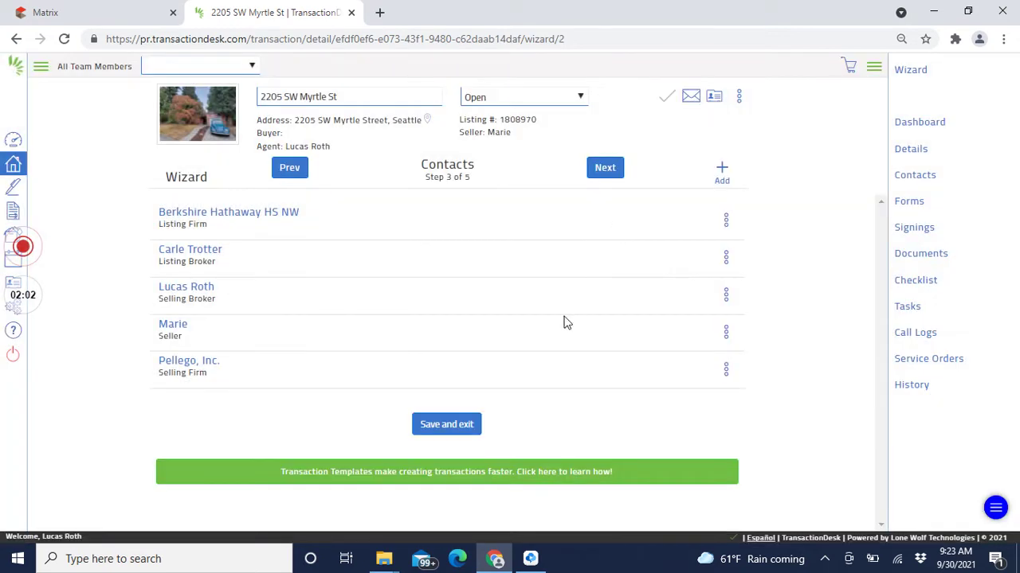
Step: Create a Buyer-type contact with the buyer's first name, last name and e-mail, and save it
click(725, 175)
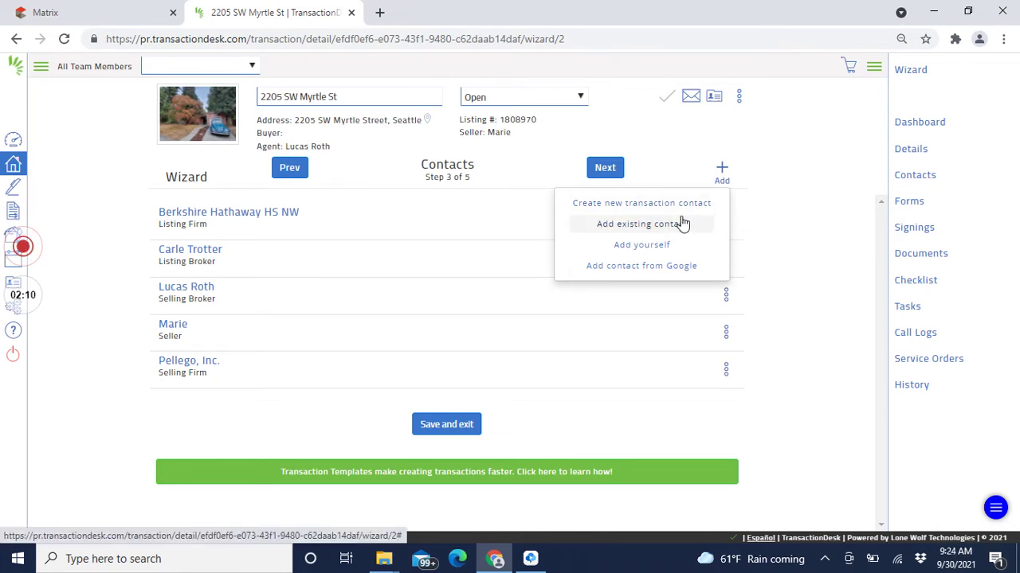
click(703, 213)
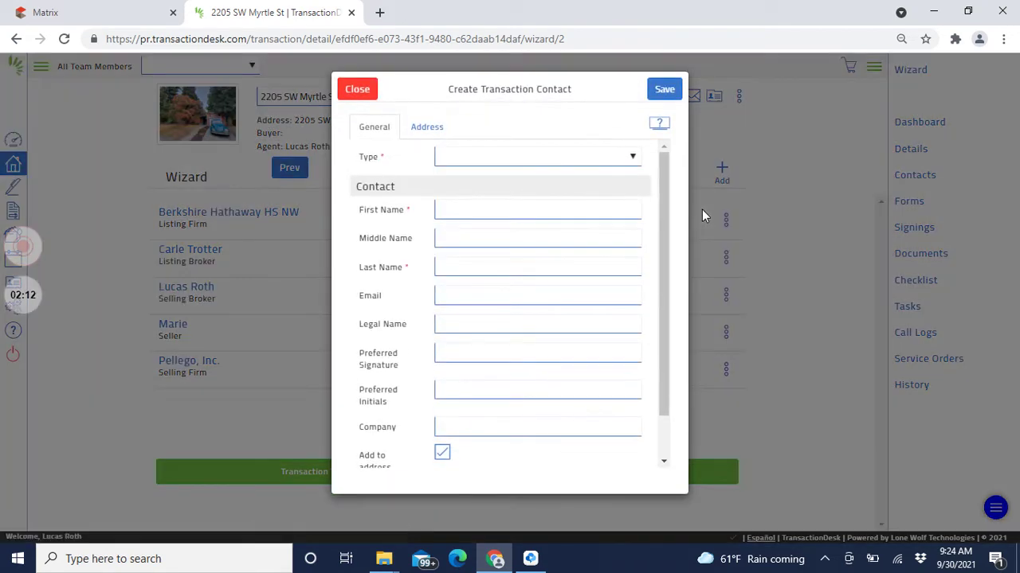
click(575, 157)
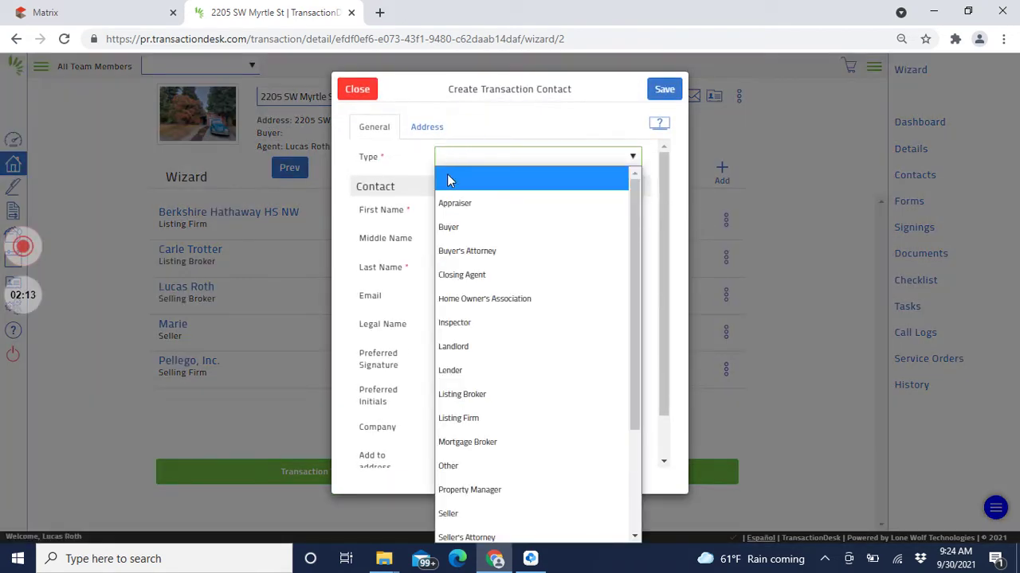
click(450, 227)
click(482, 209)
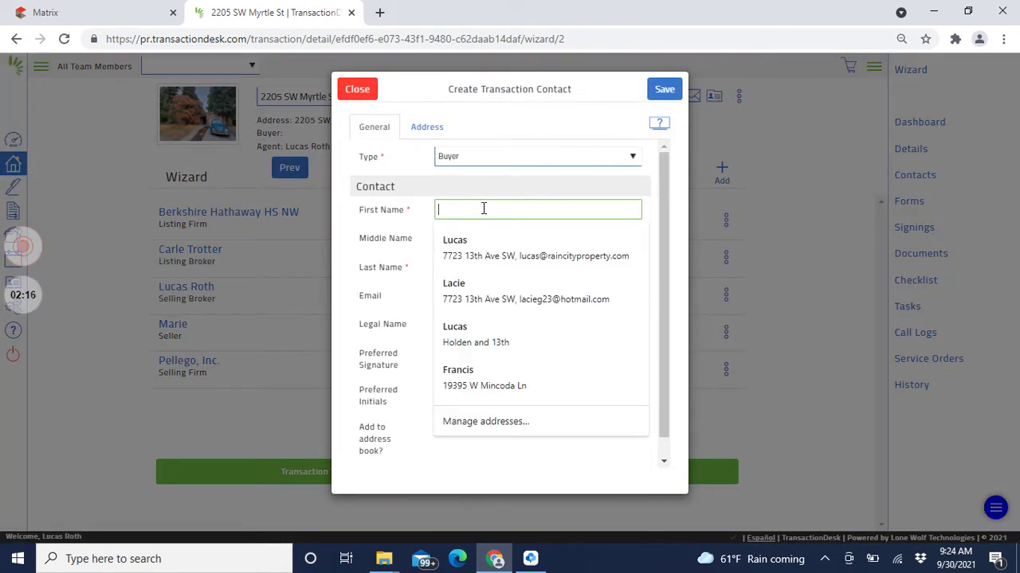
text(Somebo)
key(Tab)
key(Tab)
text(Buying)
key(Tab)
text(lksjd@lksj)
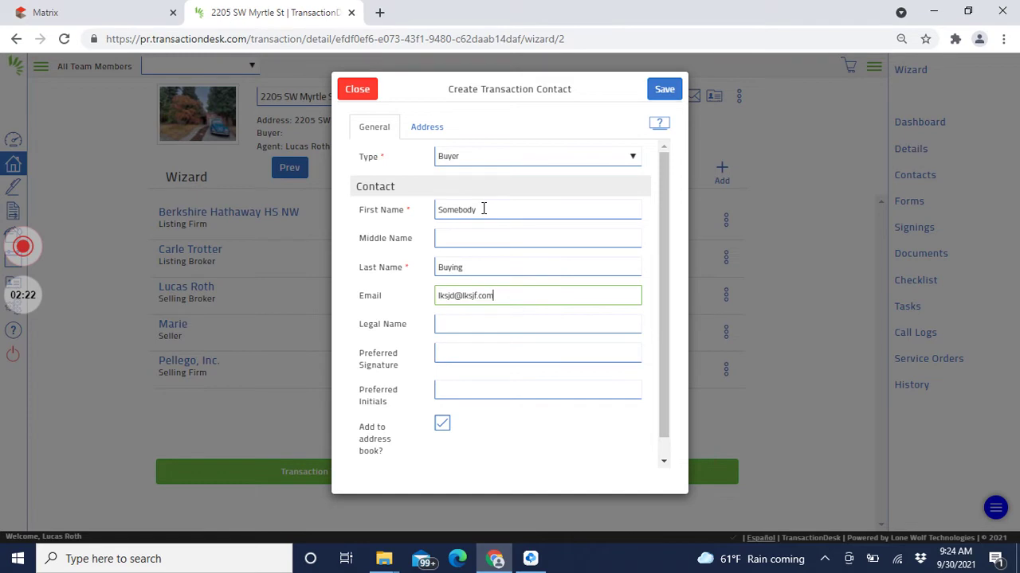
click(666, 91)
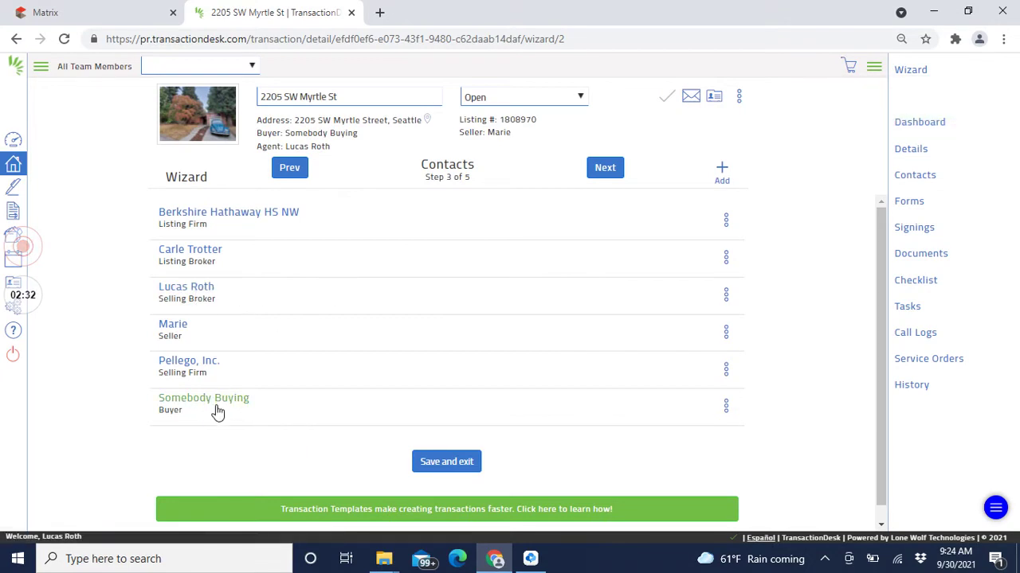
Step: On the Forms step, select Form 21 from All Statewide Forms
click(608, 170)
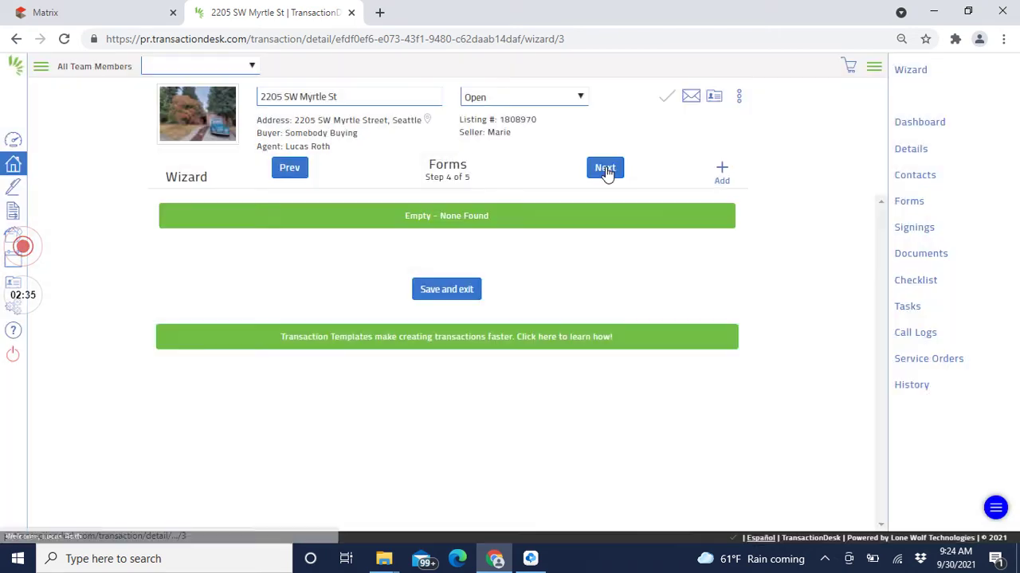
click(720, 172)
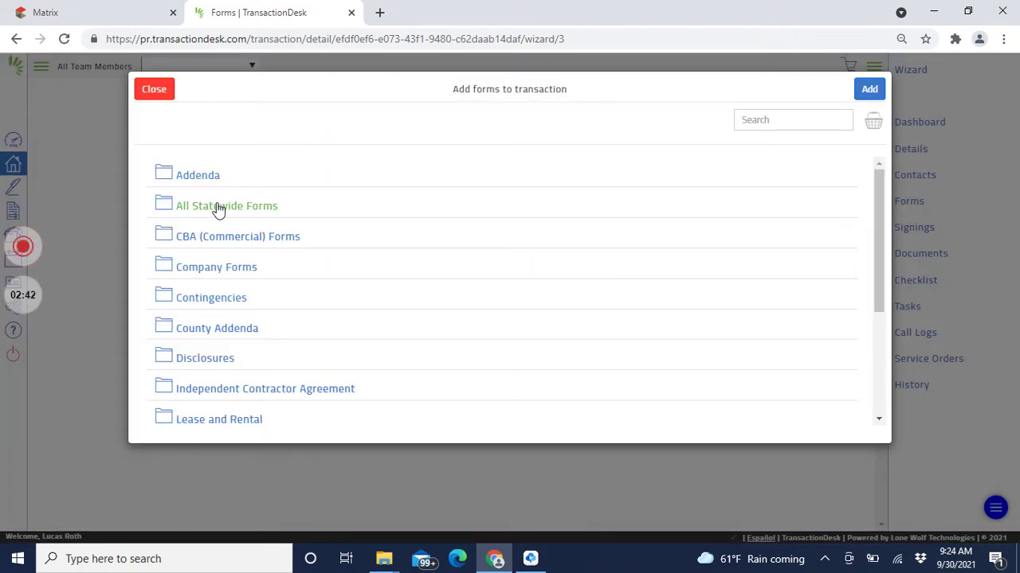
click(219, 209)
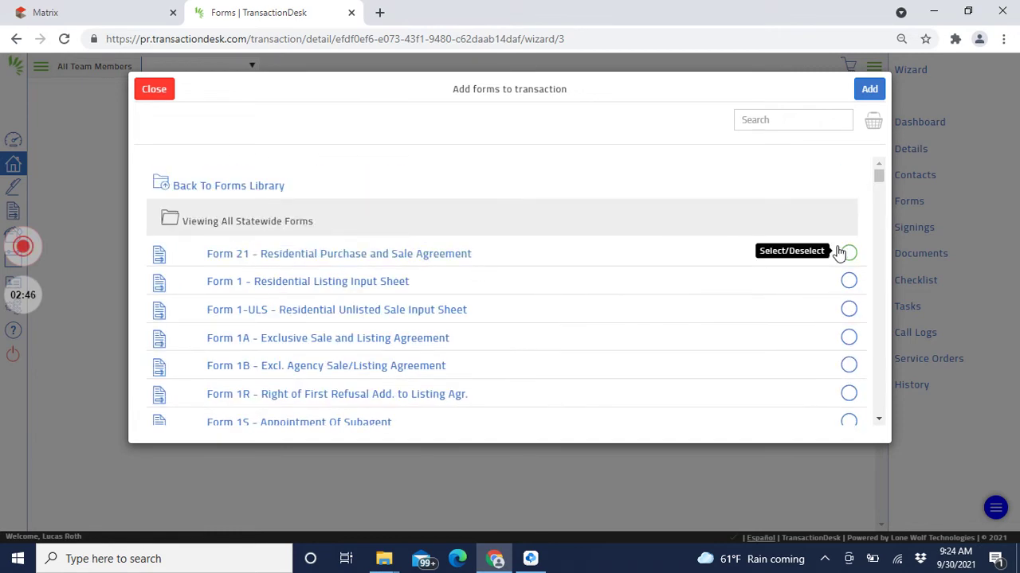
click(847, 253)
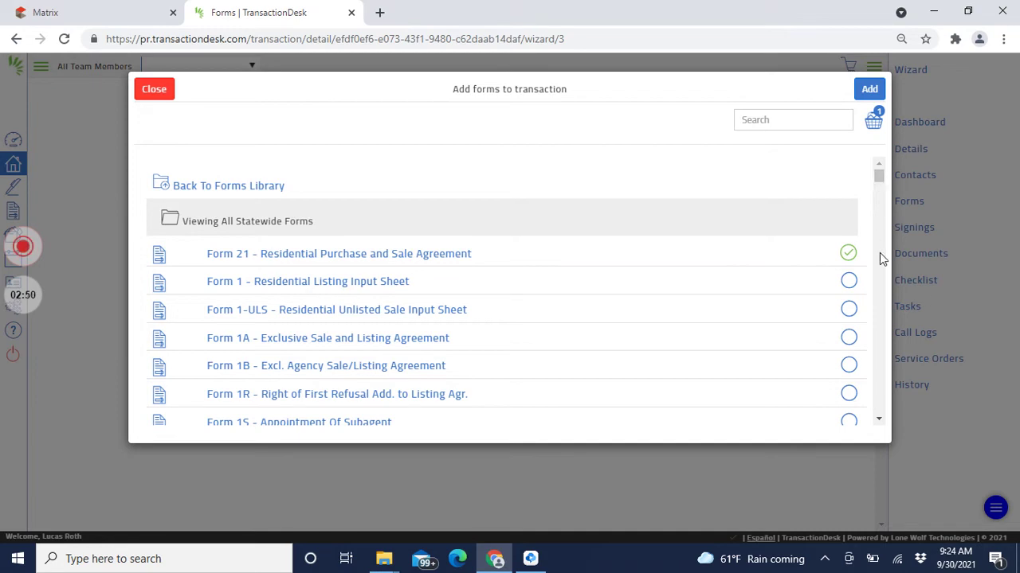
scroll(882, 258, down, 2)
scroll(881, 257, down, 20)
Step: Also select Form 22A Financing Addendum and Form 22D Optional Clauses Addendum
scroll(879, 227, up, 2)
scroll(880, 226, up, 6)
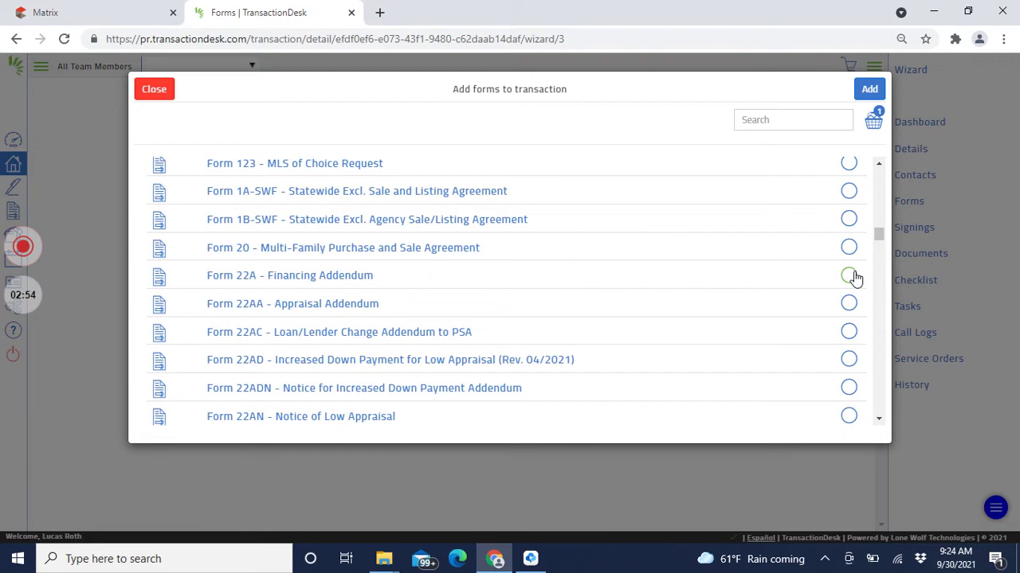
click(849, 275)
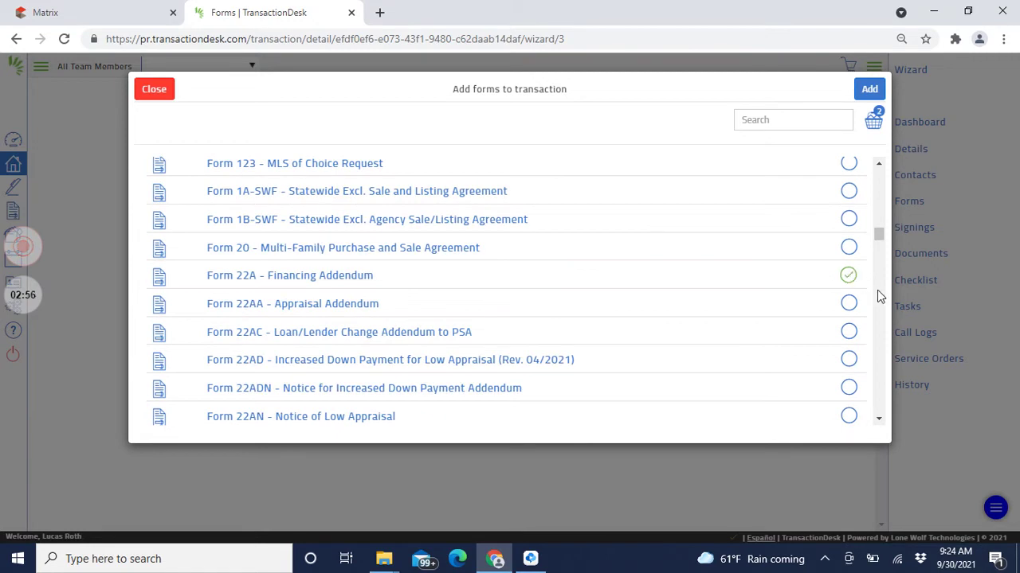
scroll(876, 410, down, 3)
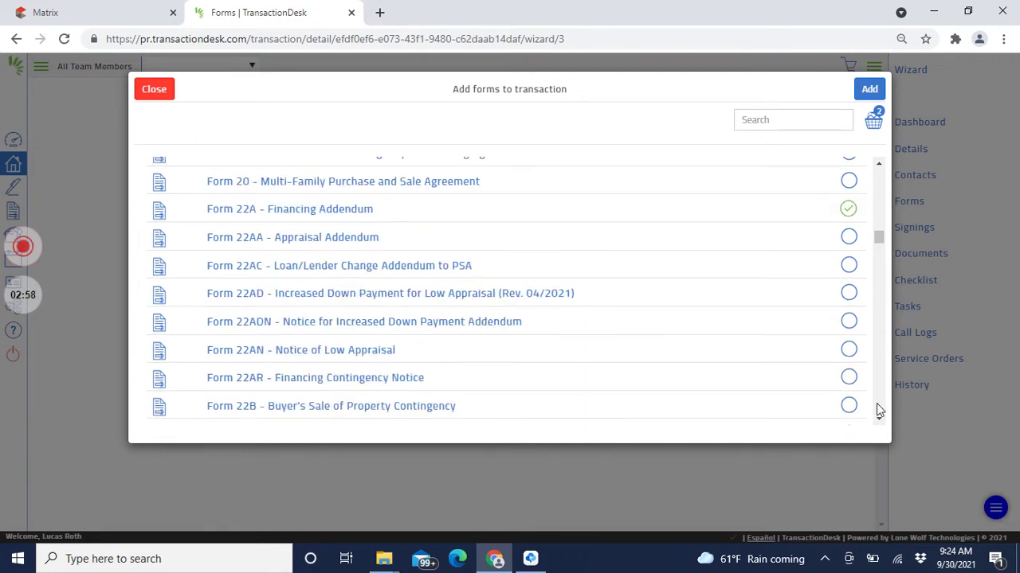
click(850, 322)
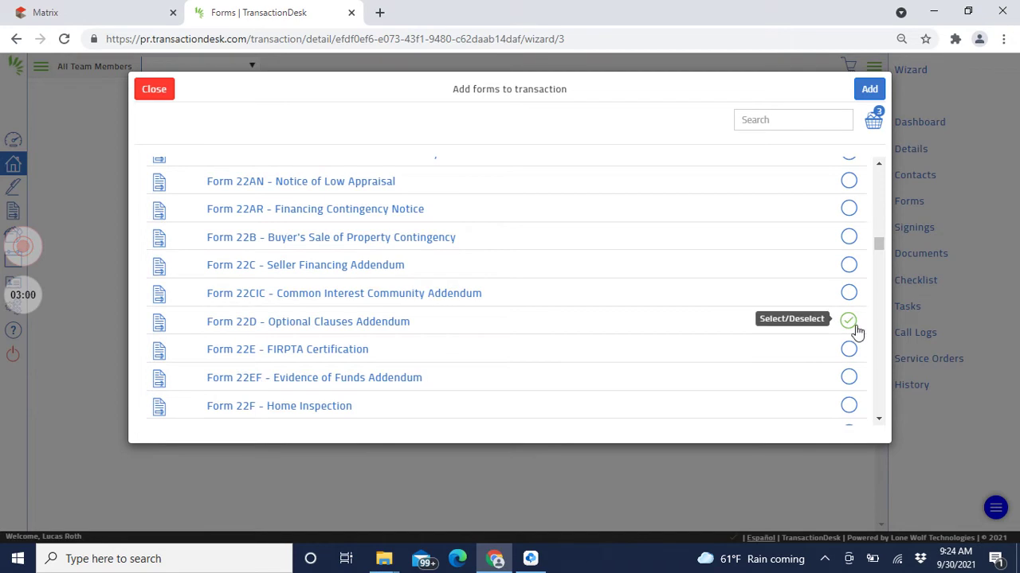
scroll(877, 362, down, 3)
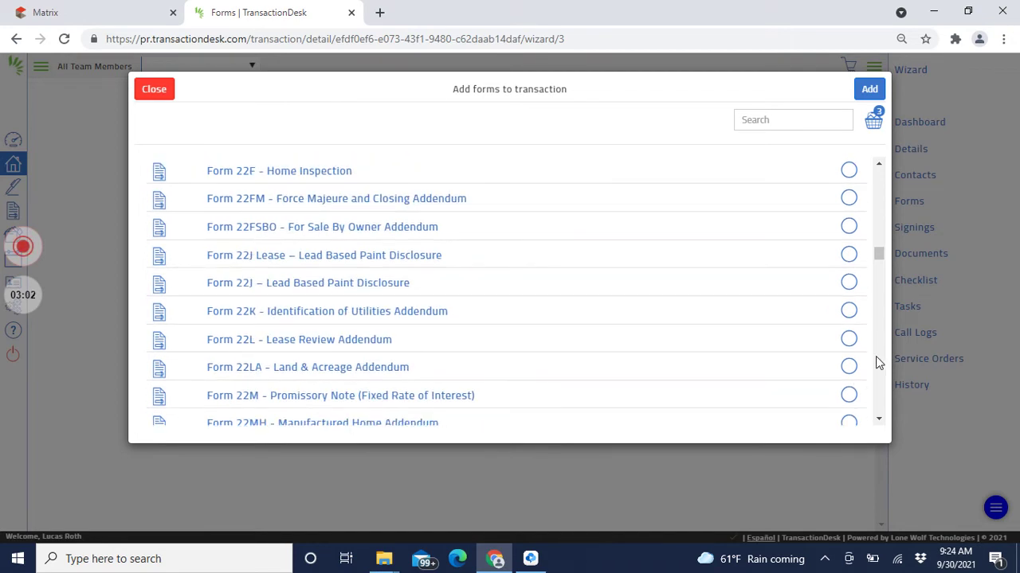
click(86, 11)
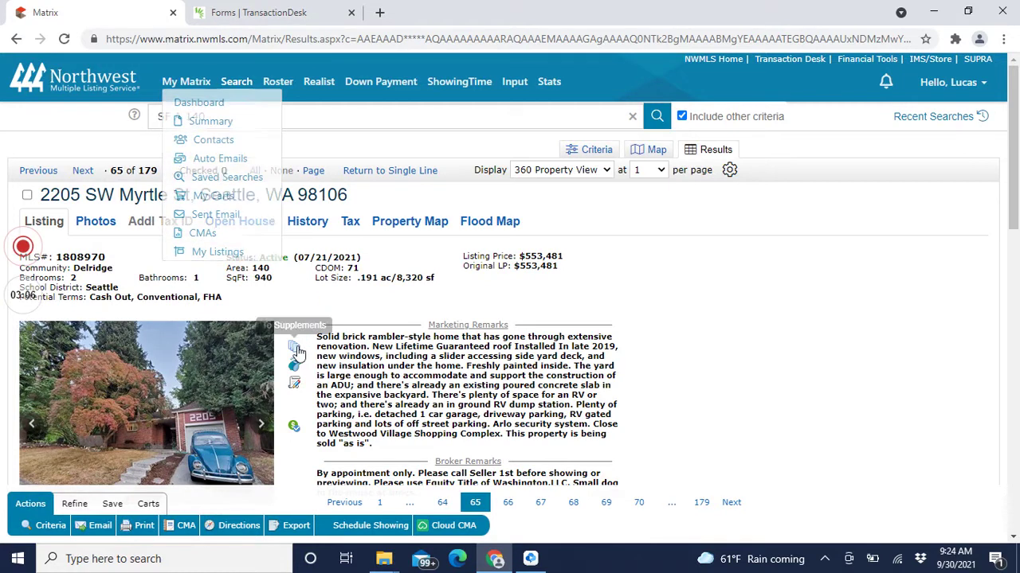
Step: Check the listing's supplements: Seller Disclosure (Form 17).pdf and Legal Description.pdf
click(294, 348)
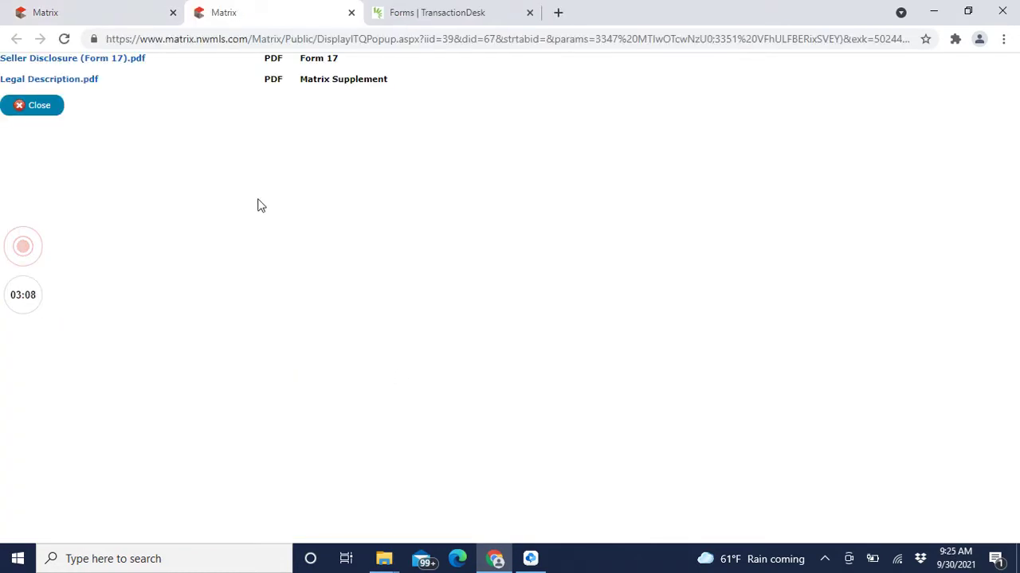
click(86, 10)
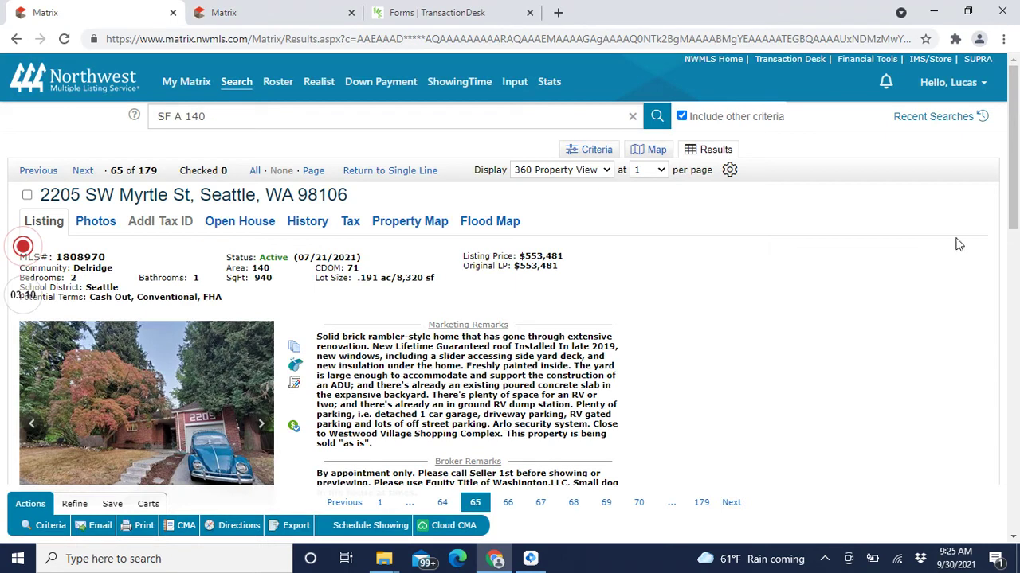
drag(1014, 150, 1017, 111)
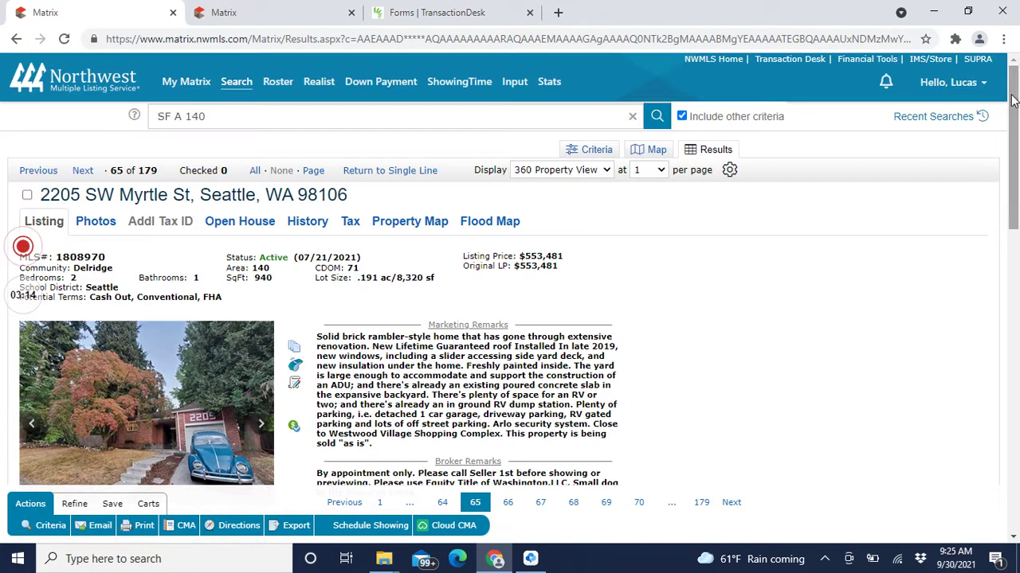
click(245, 6)
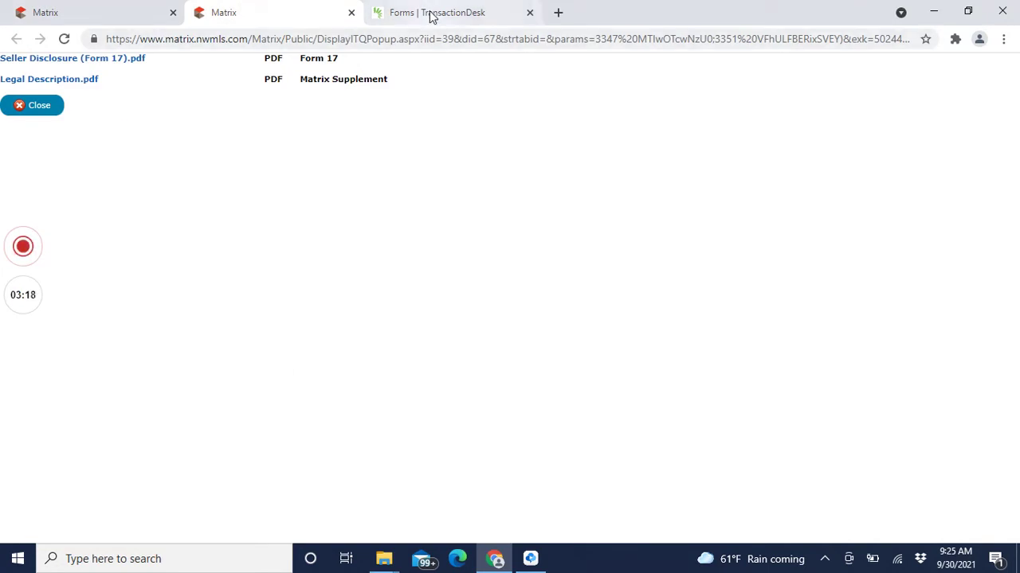
mouse_move(430, 11)
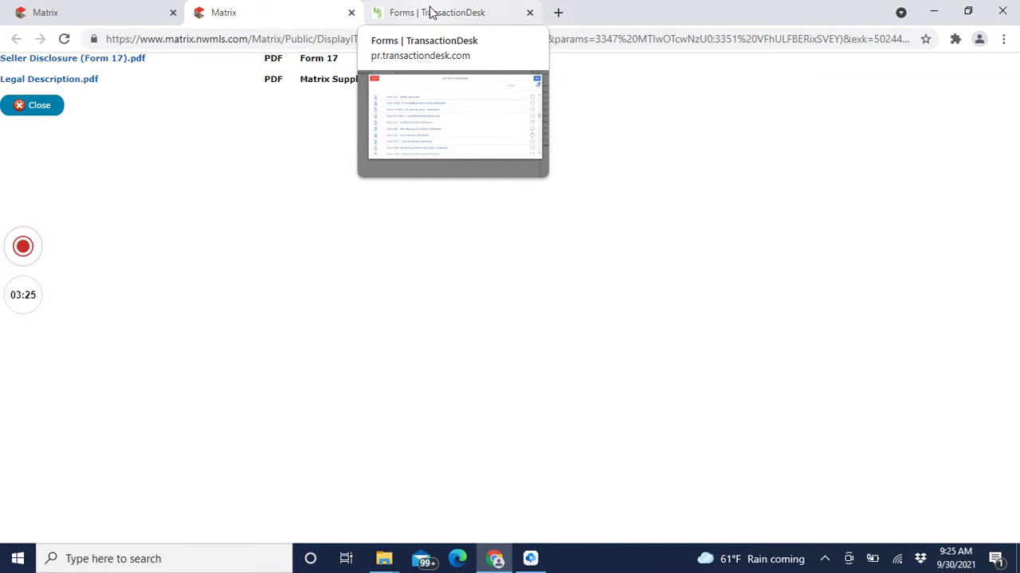
click(430, 12)
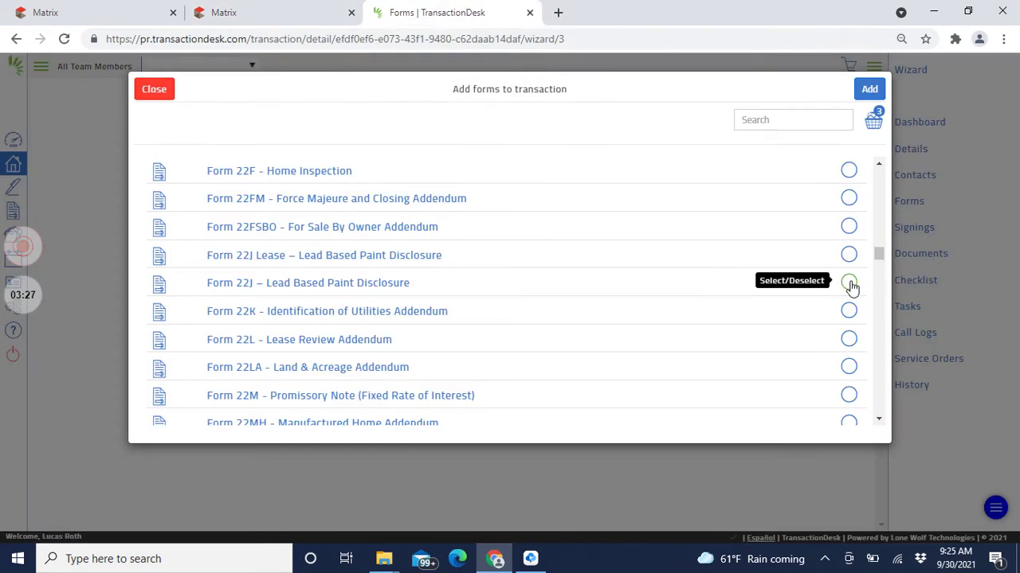
Step: Add Forms 22K, 22T and 35, bringing the transaction to six forms, and open Form 21
click(849, 311)
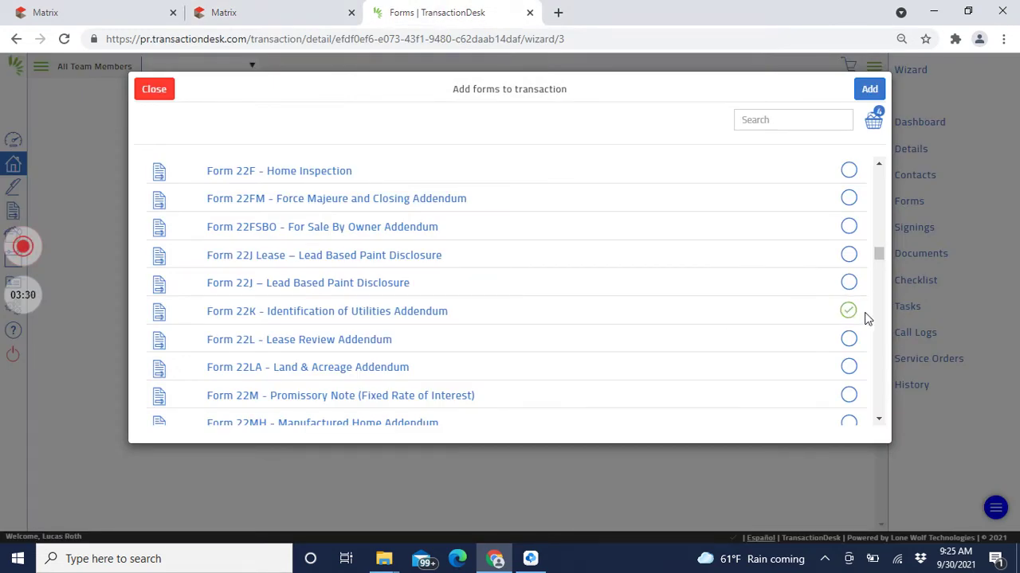
scroll(882, 334, down, 3)
scroll(883, 335, down, 3)
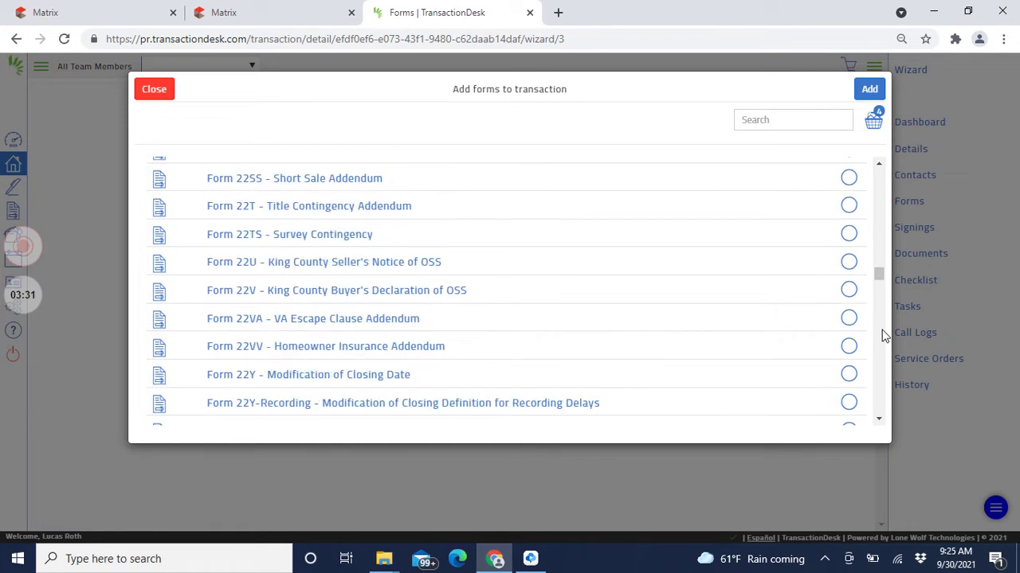
click(848, 206)
scroll(880, 323, down, 9)
scroll(879, 287, up, 3)
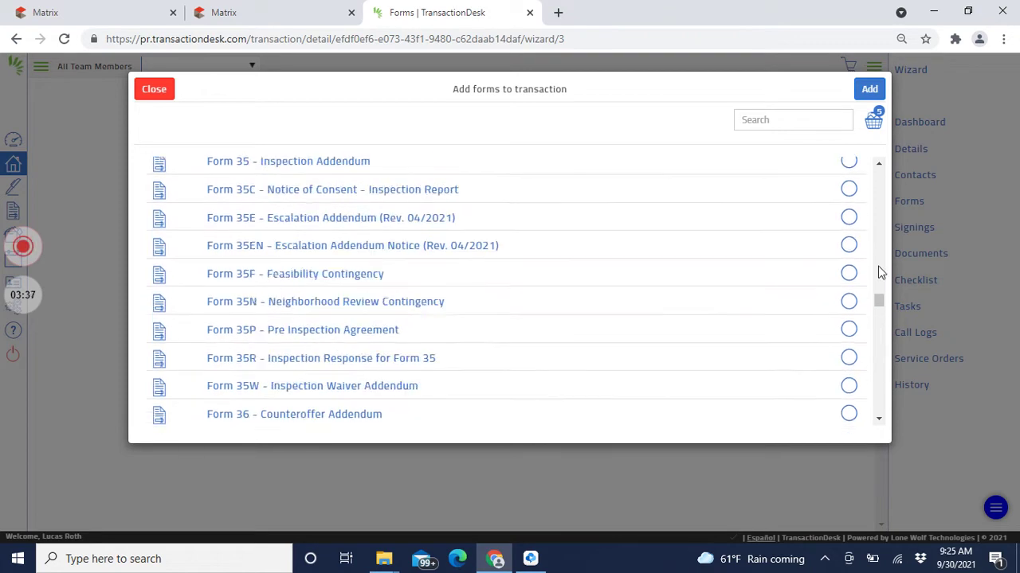
click(848, 355)
click(867, 90)
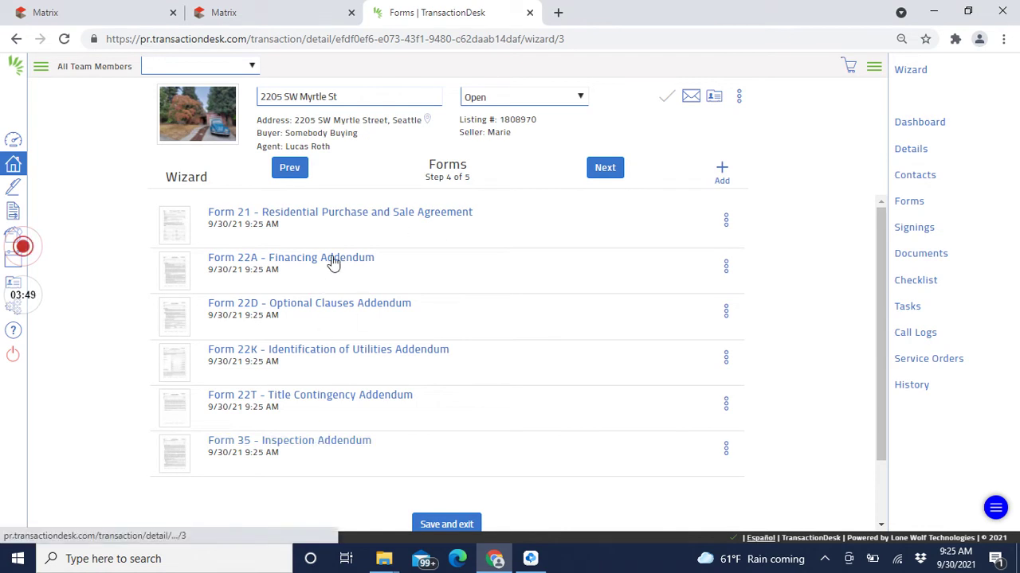
click(339, 220)
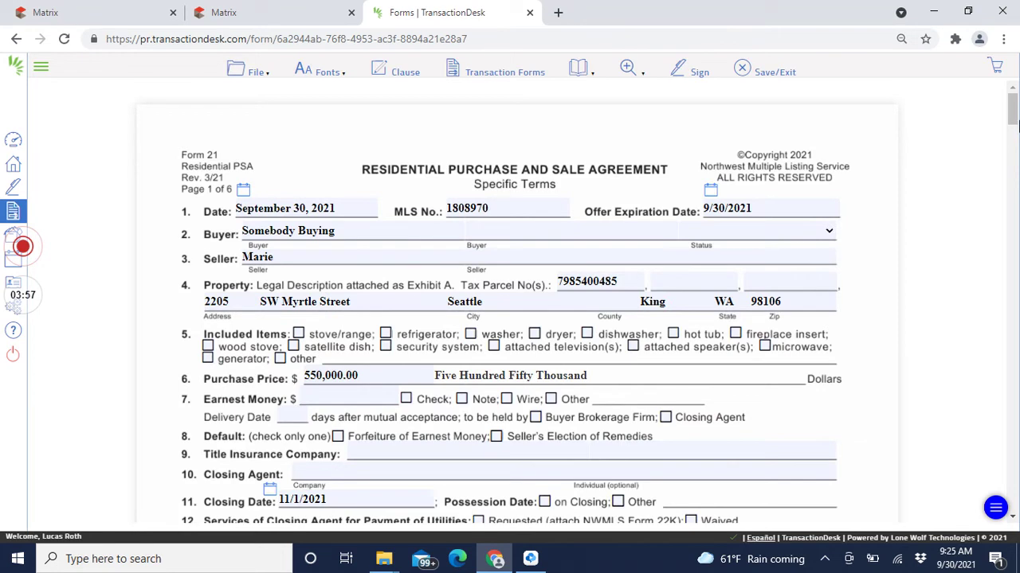
Step: Tick stove/range under Included Items on Form 21, then bring the Matrix listing back
scroll(417, 236, down, 1)
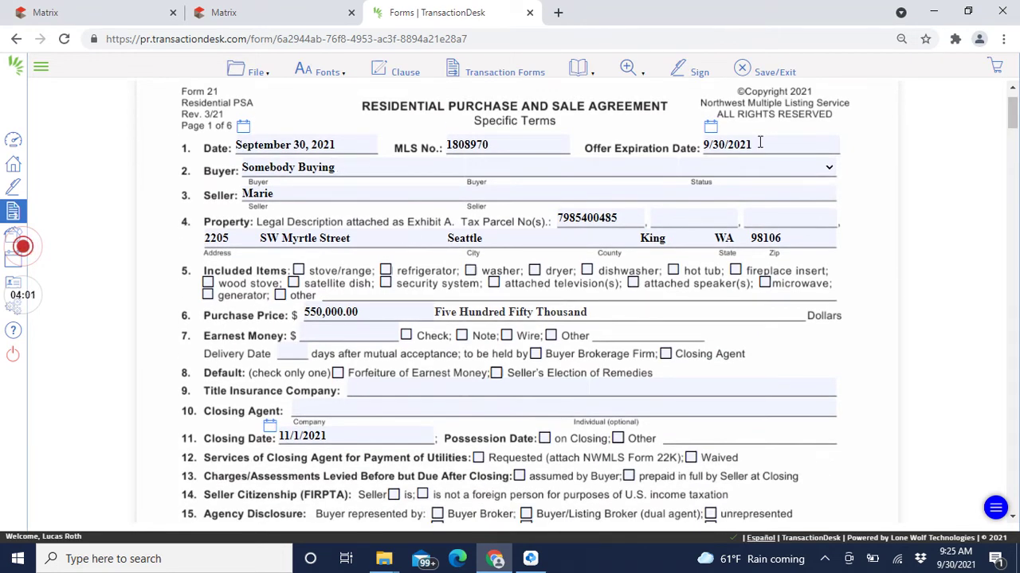
click(298, 271)
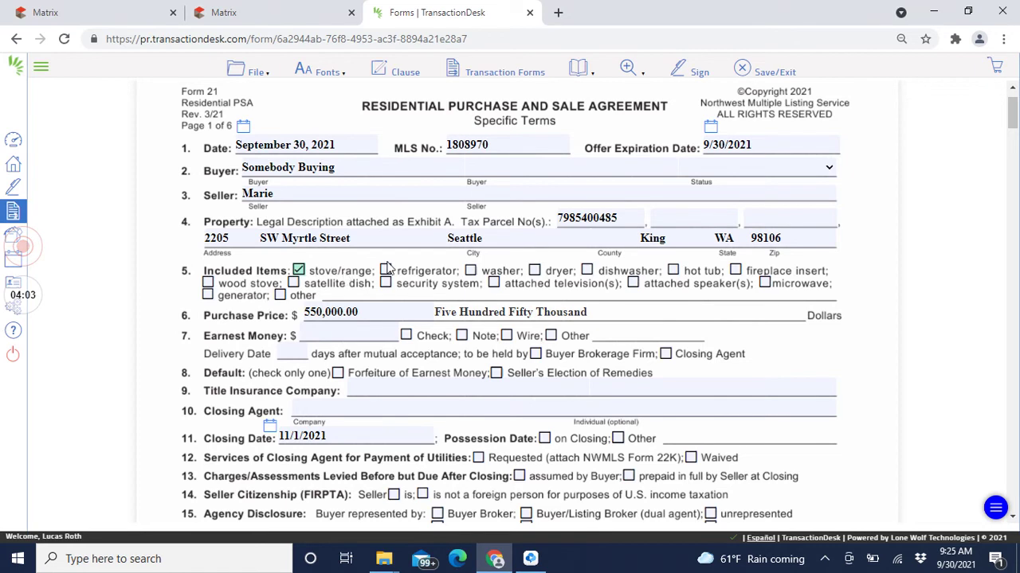
click(151, 11)
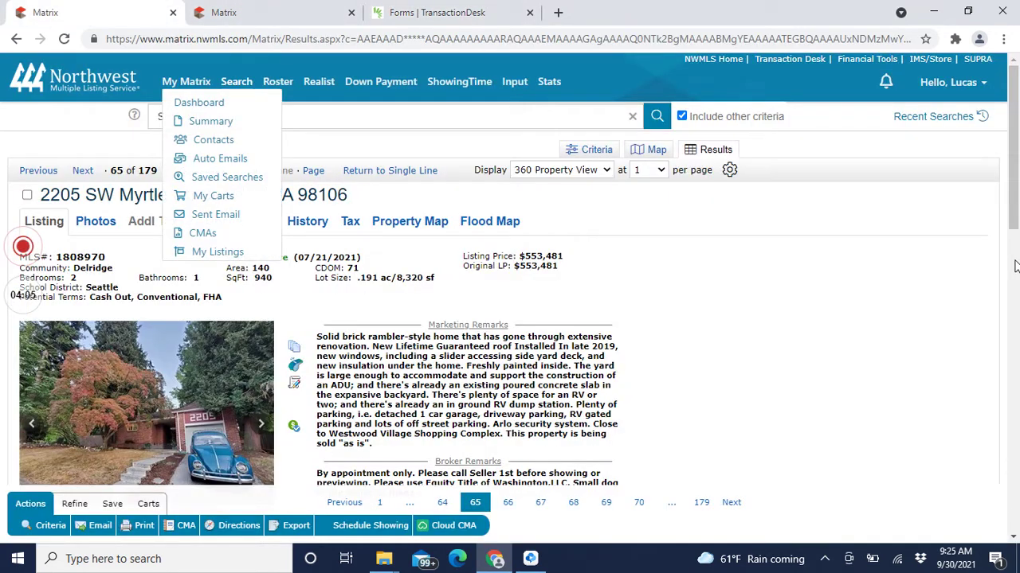
Step: Search the Matrix listing for 'appli' to read its Appliances line, then return to Form 21
click(1015, 265)
key(ctrl+f)
text(appli)
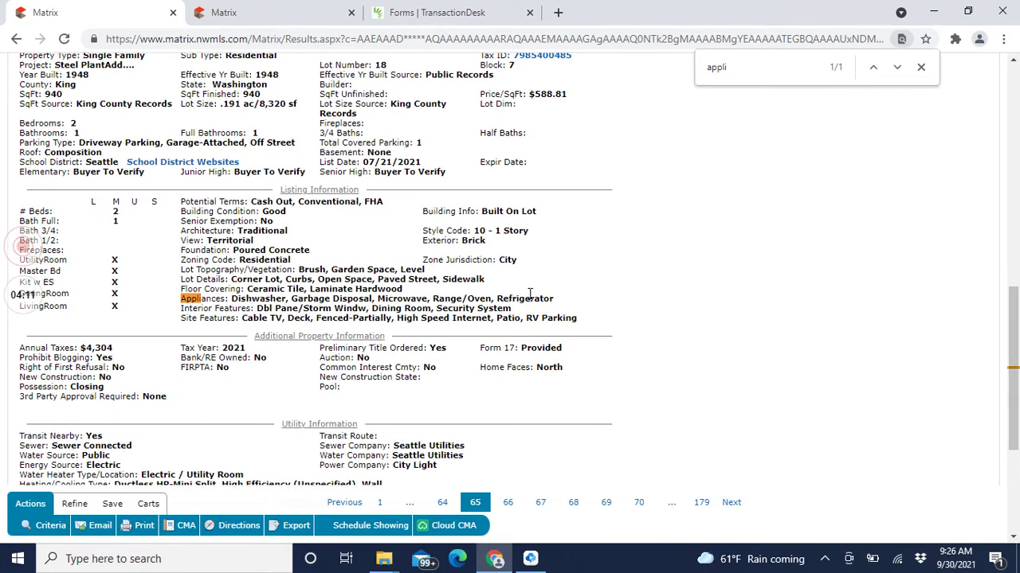
click(413, 9)
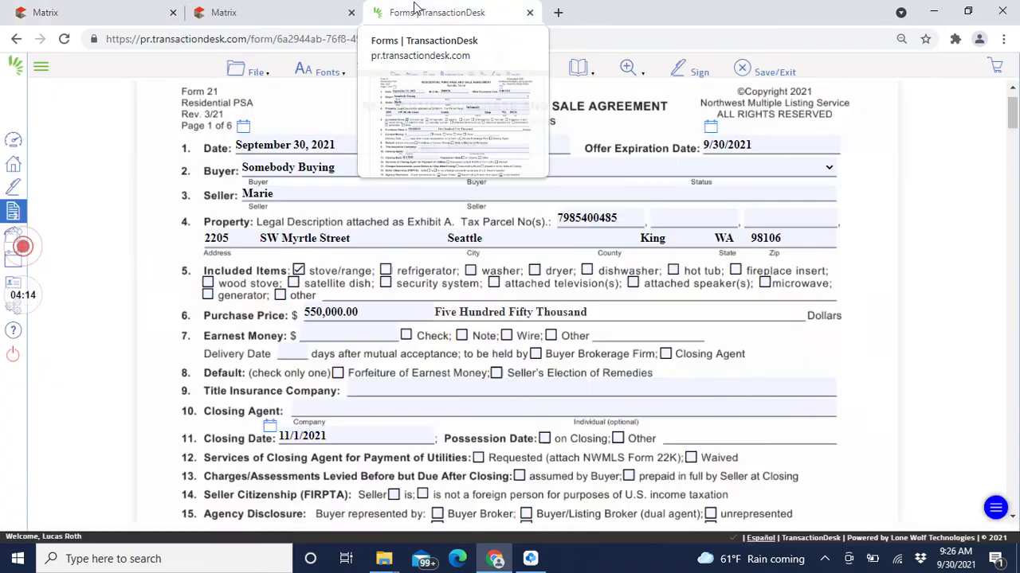
Step: Include refrigerator, dishwasher and 'garbage' disposal under Other, leaving security system unticked
click(385, 271)
click(385, 283)
click(586, 271)
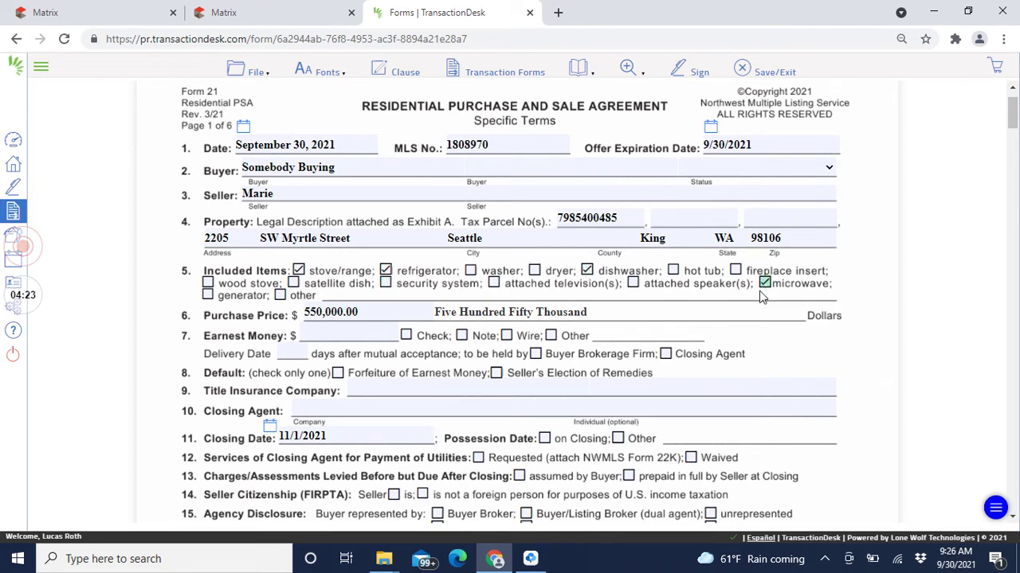
click(129, 10)
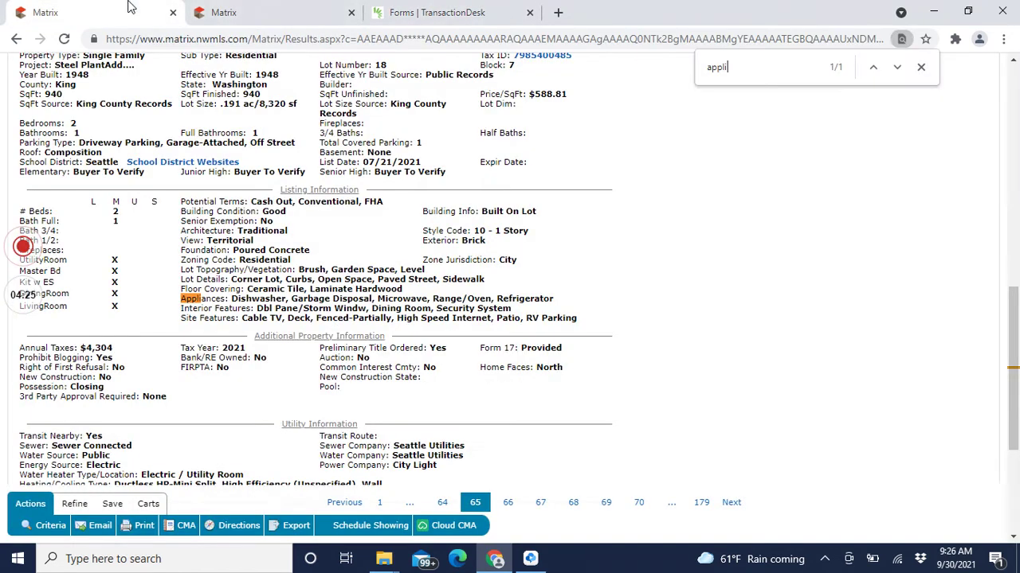
click(492, 10)
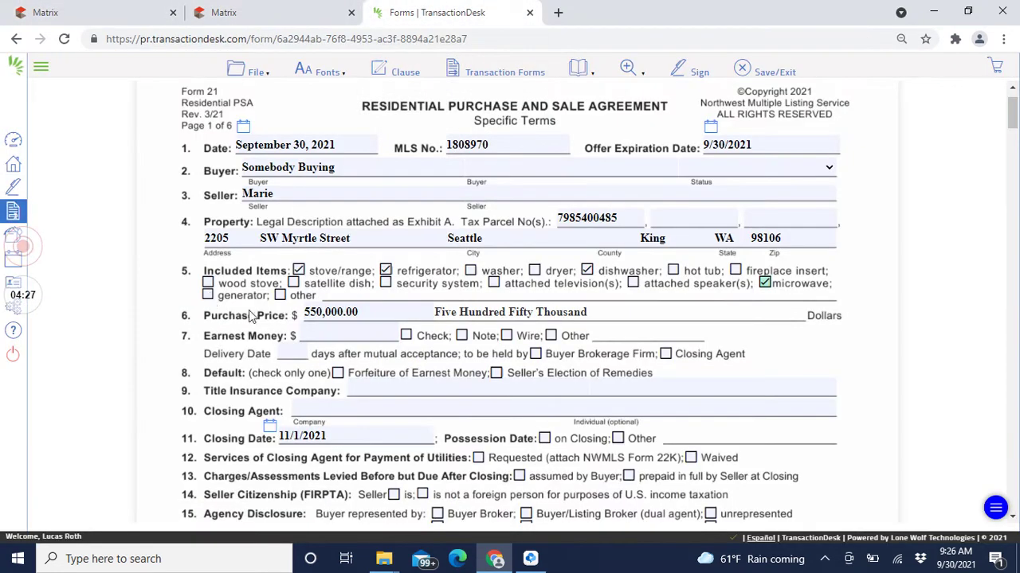
click(280, 295)
click(326, 295)
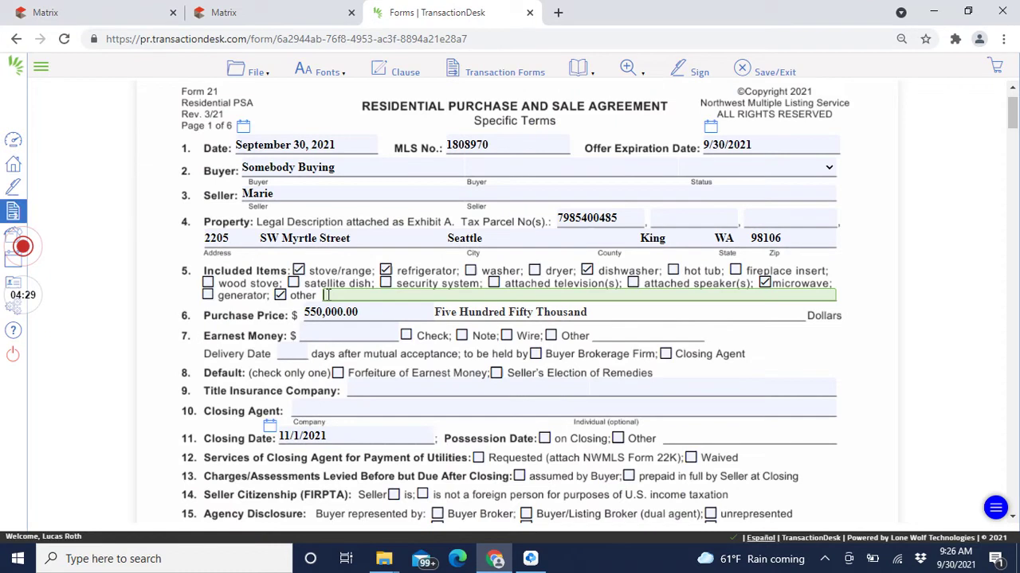
text(garbage disposal)
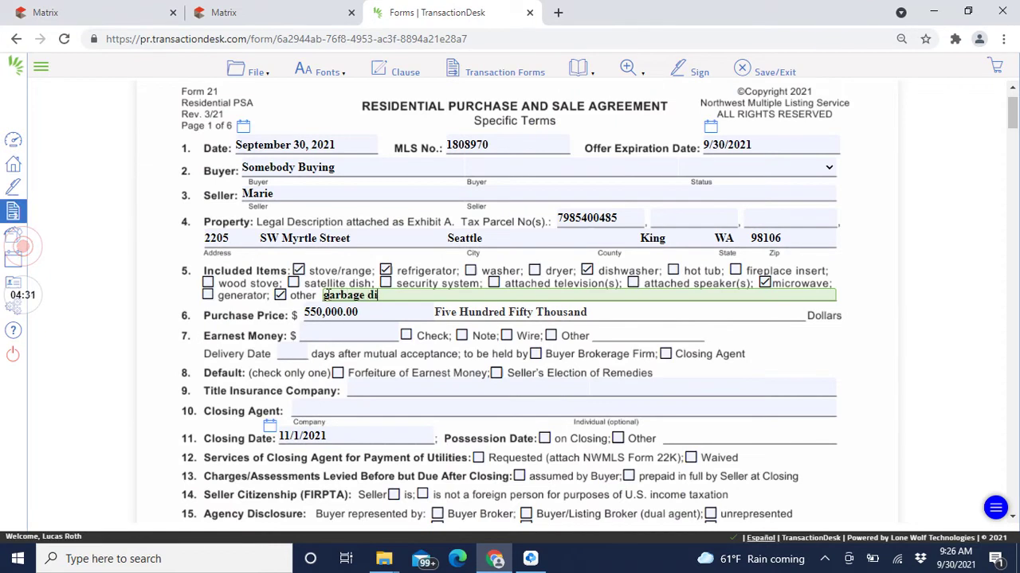
Step: Enter 10,000.00 earnest money paid by Other: check/wire
click(384, 336)
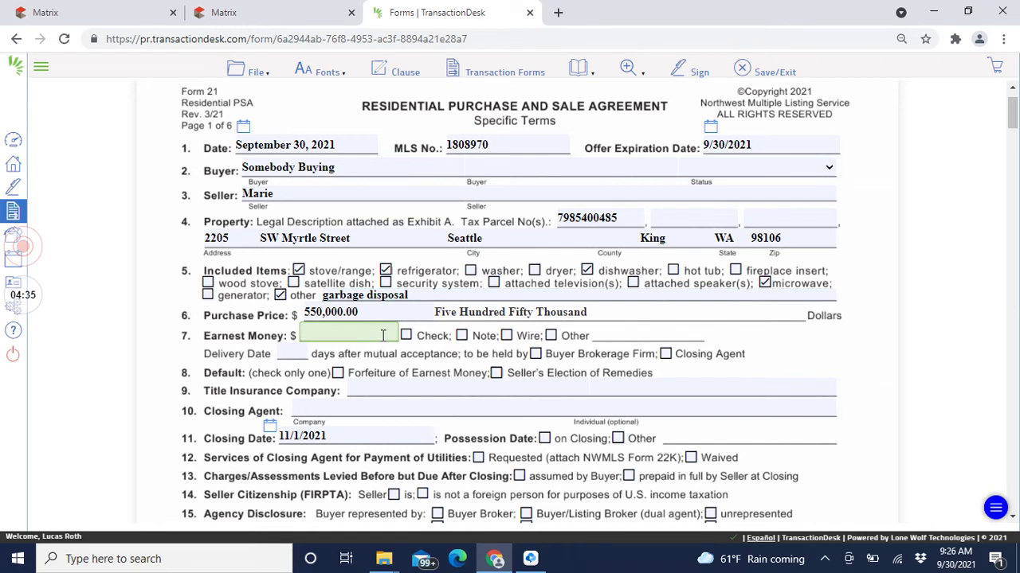
text(10,000)
key(Tab)
click(552, 336)
click(598, 333)
text(check/wire)
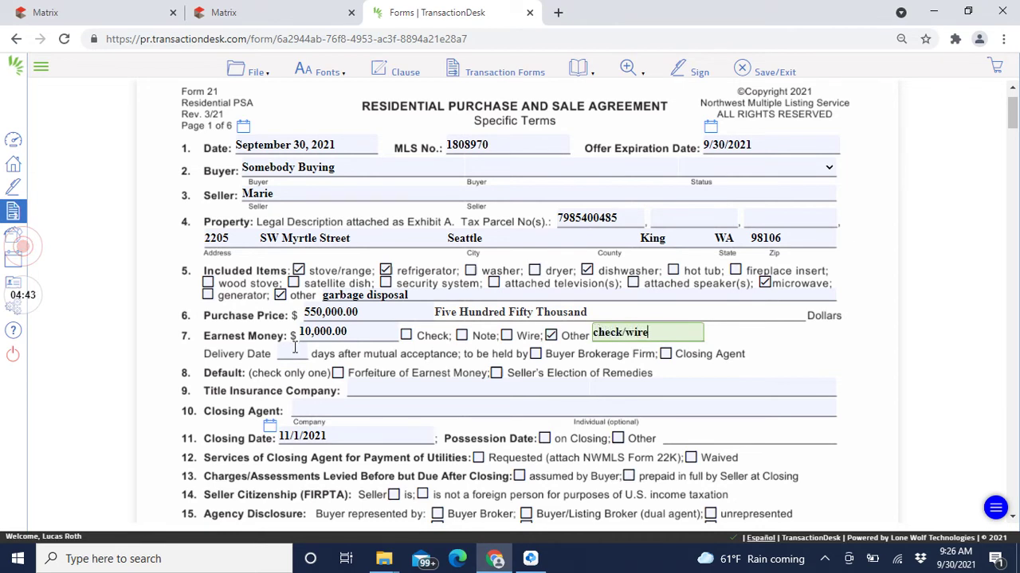
Step: Set earnest money delivery to 2 days, held by the closing agent, forfeited on default
click(292, 351)
key(Tab)
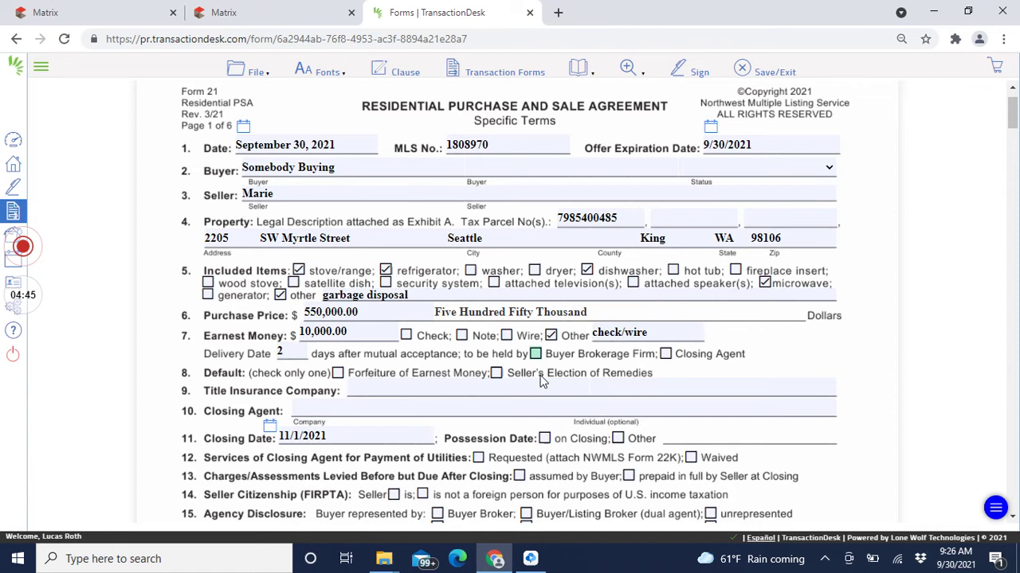
key(Tab)
key(space)
click(338, 373)
click(360, 386)
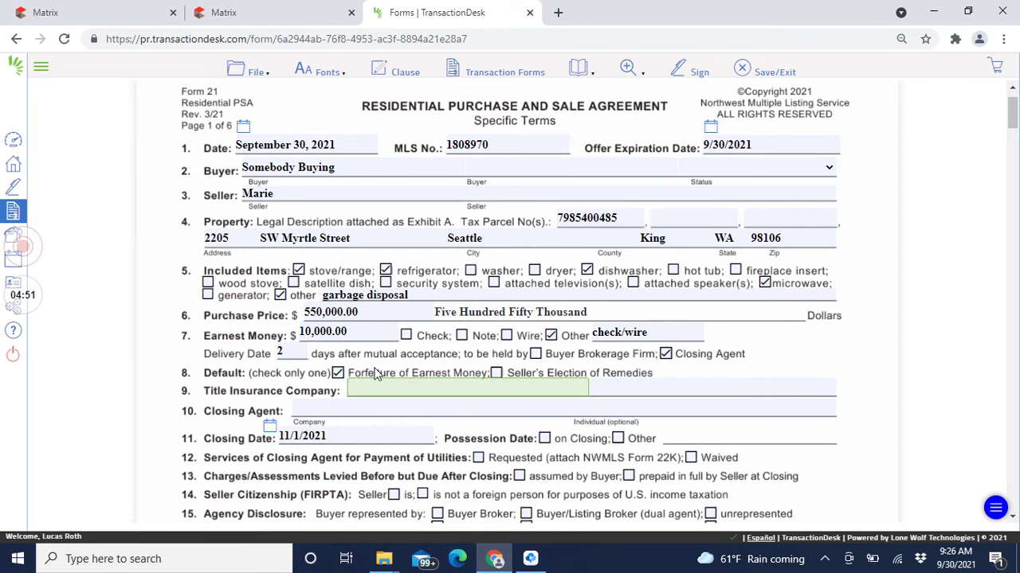
click(67, 9)
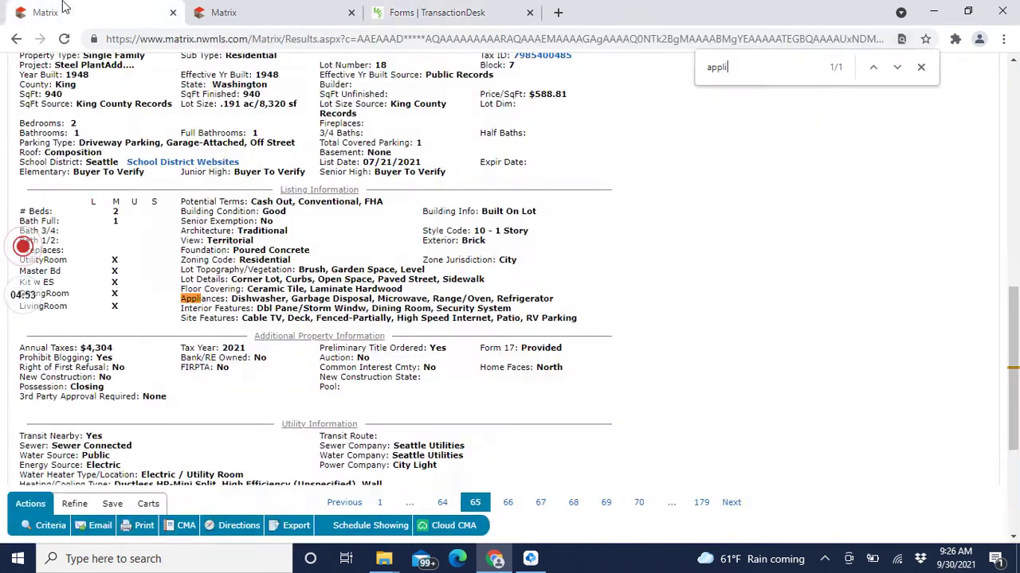
Step: Detach the form into its own window, read Matrix broker remarks, and type 'Equity Title of' as title company
drag(448, 7, 439, 70)
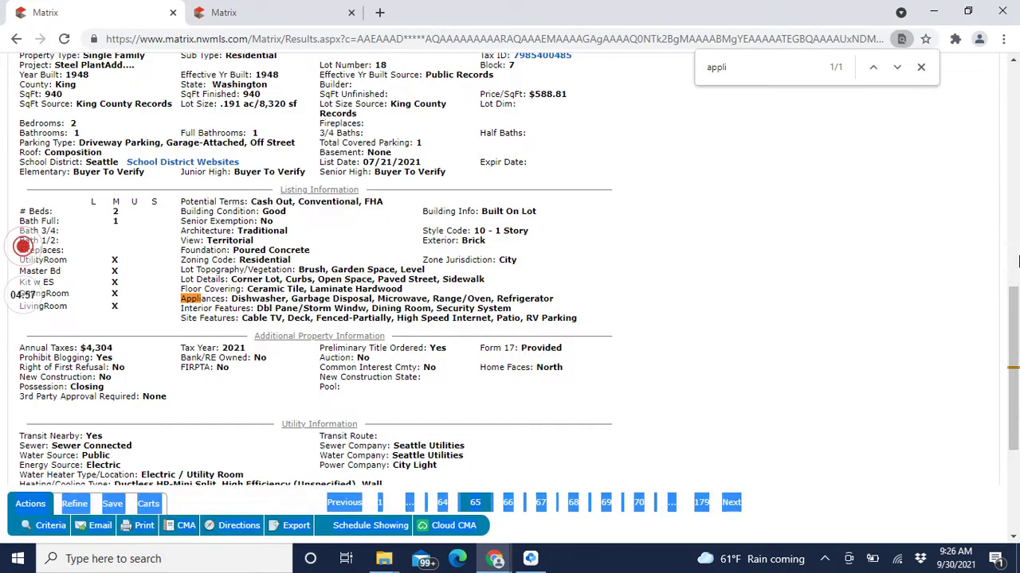
scroll(674, 260, up, 5)
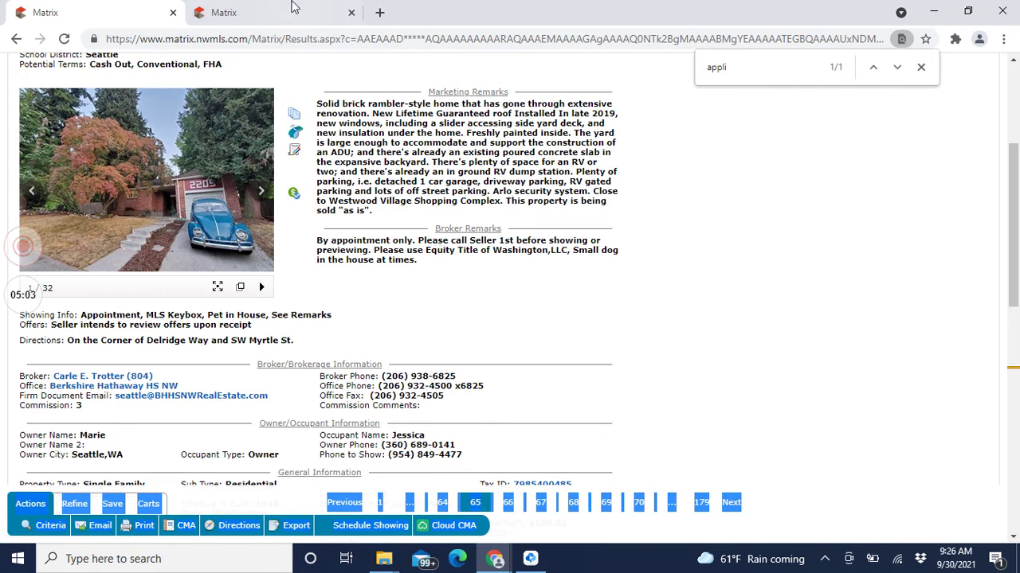
key(alt+Tab)
text(Equity Title of)
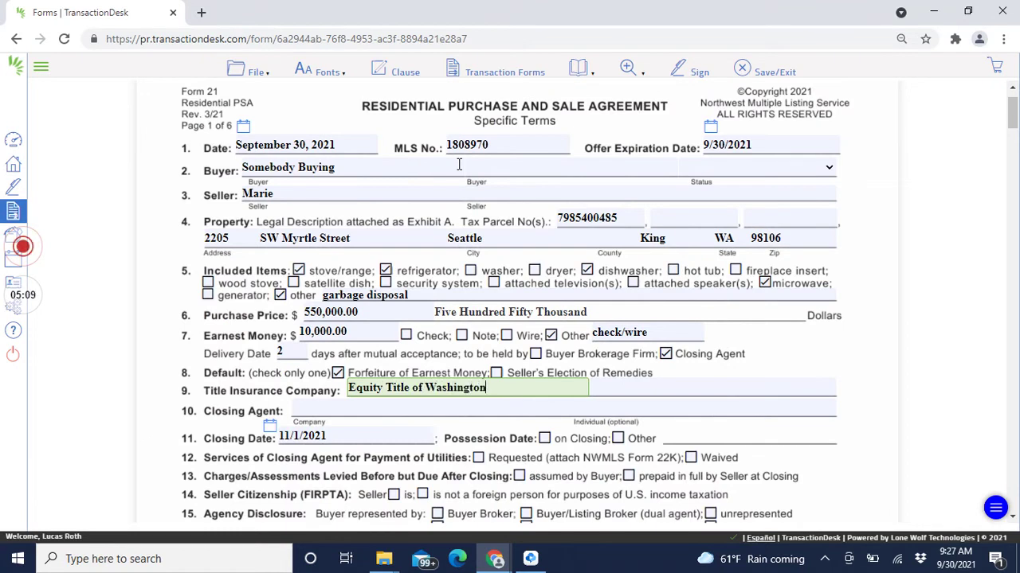
Step: Copy Equity Title of Washington from the title company field into Closing Agent
key(ctrl+shift+Left)
key(ctrl+shift+Left)
key(ctrl+shift+Left)
key(ctrl+shift+Left)
key(ctrl+c)
key(Tab)
key(ctrl+v)
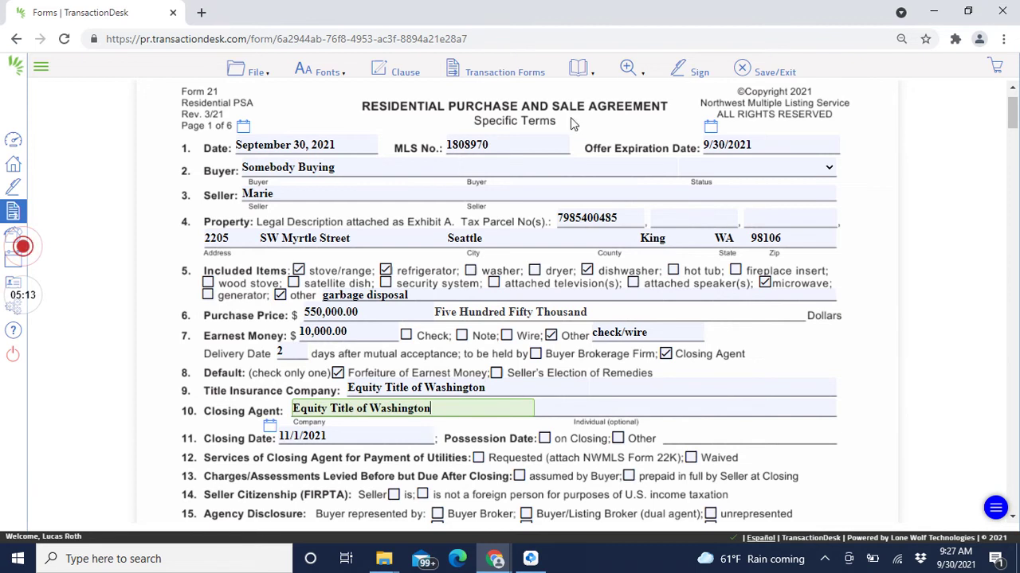
Step: Set possession on closing, utilities payment requested, and assessments prepaid in full by Seller
scroll(541, 427, down, 2)
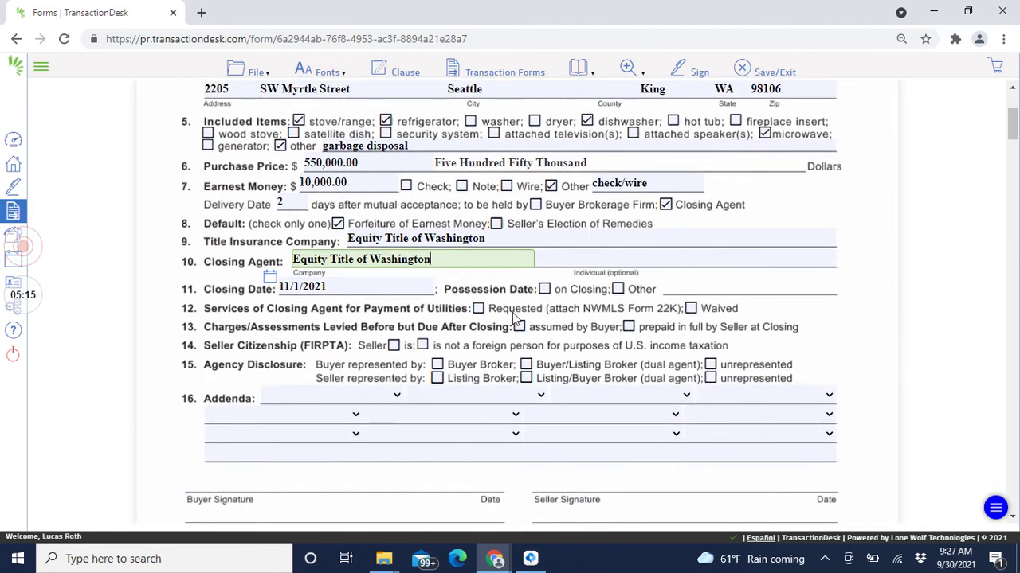
click(544, 289)
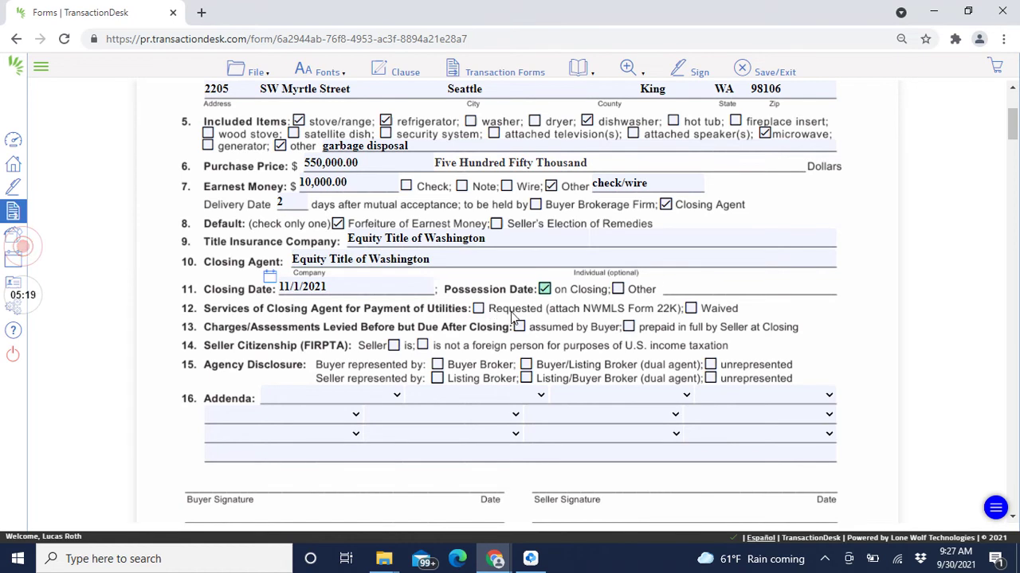
click(478, 309)
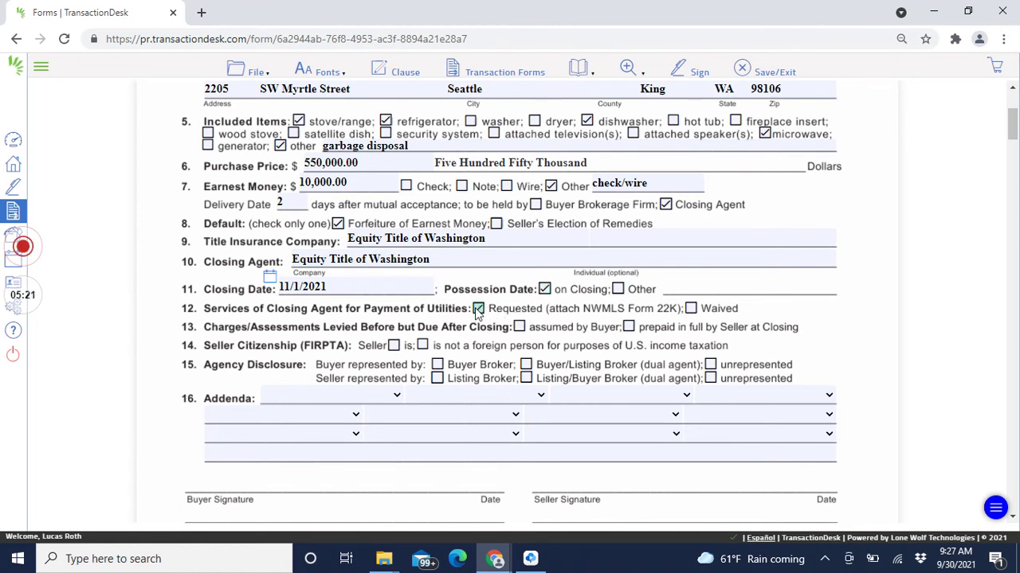
click(628, 327)
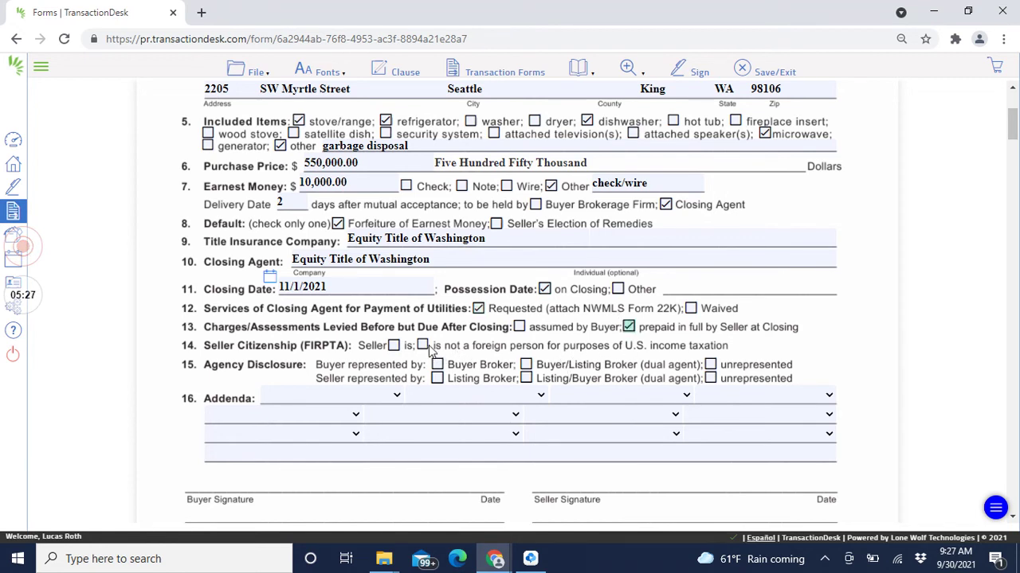
key(ctrl+a)
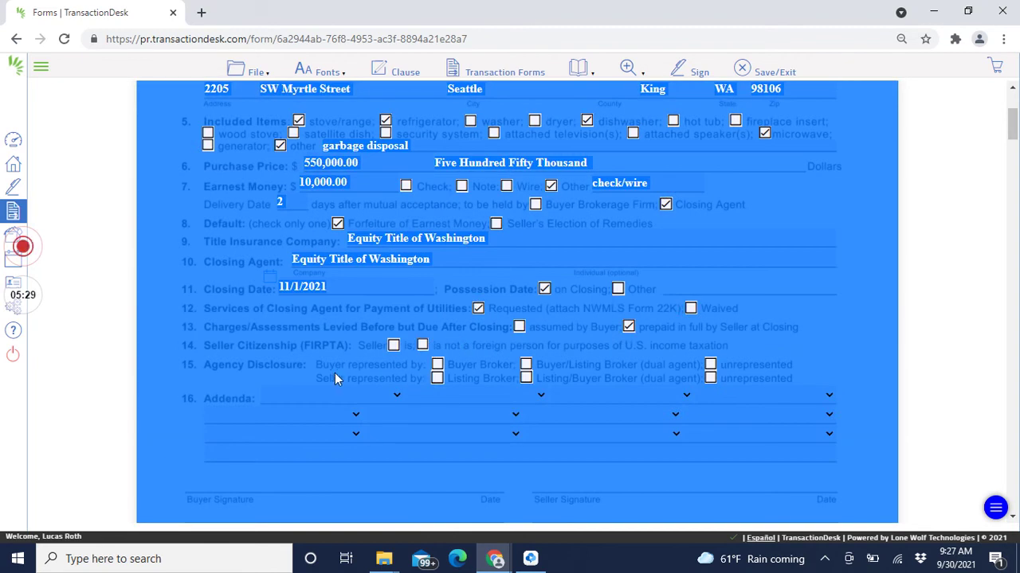
click(338, 287)
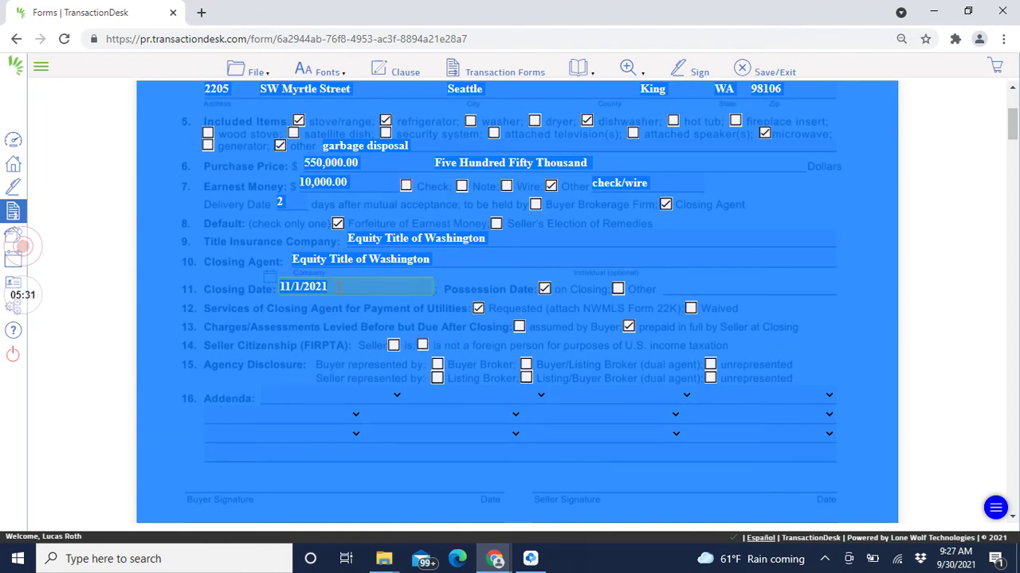
click(960, 251)
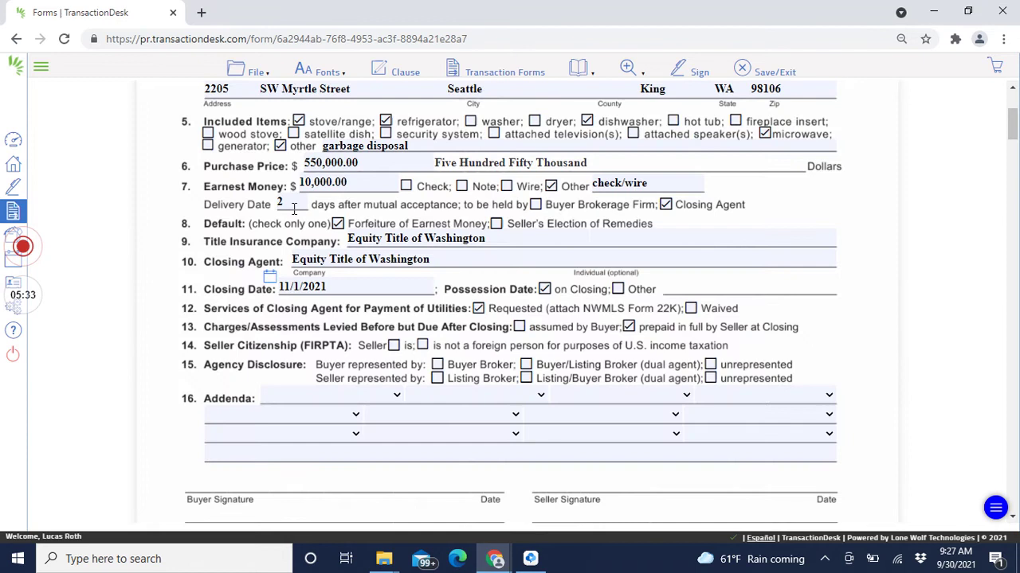
key(alt+Tab)
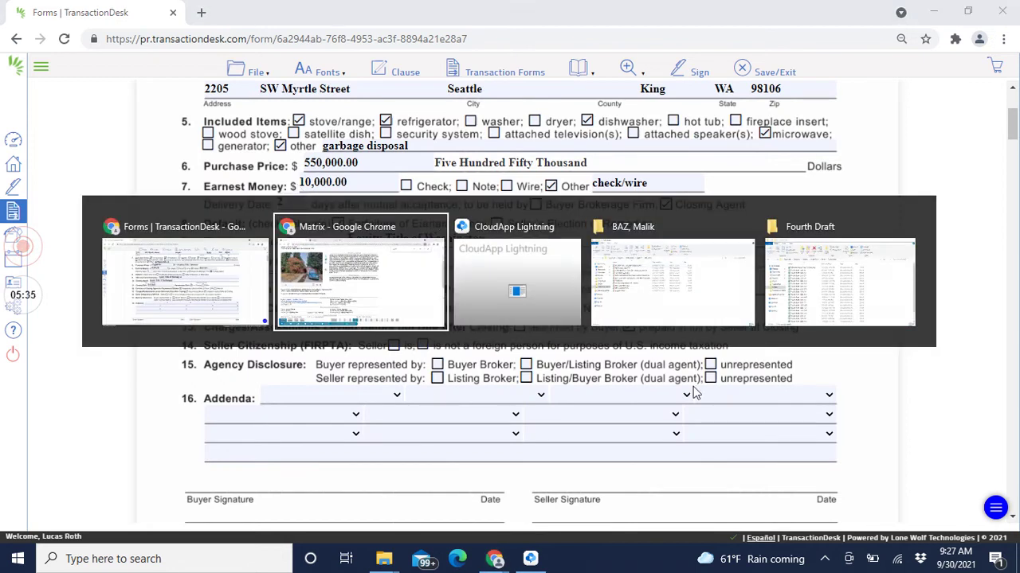
key(alt+Tab)
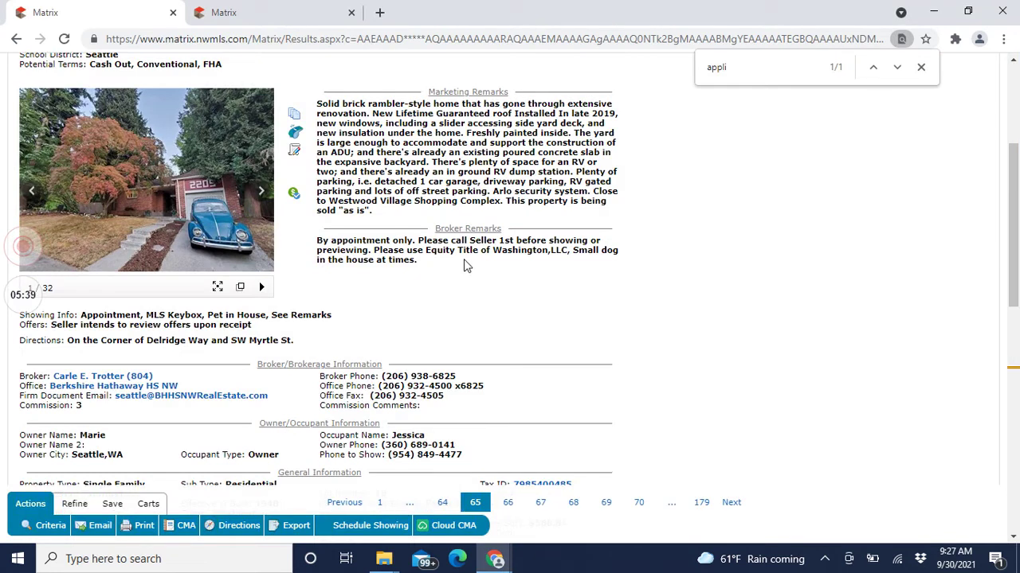
scroll(463, 263, down, 1)
scroll(510, 318, up, 3)
scroll(541, 344, down, 4)
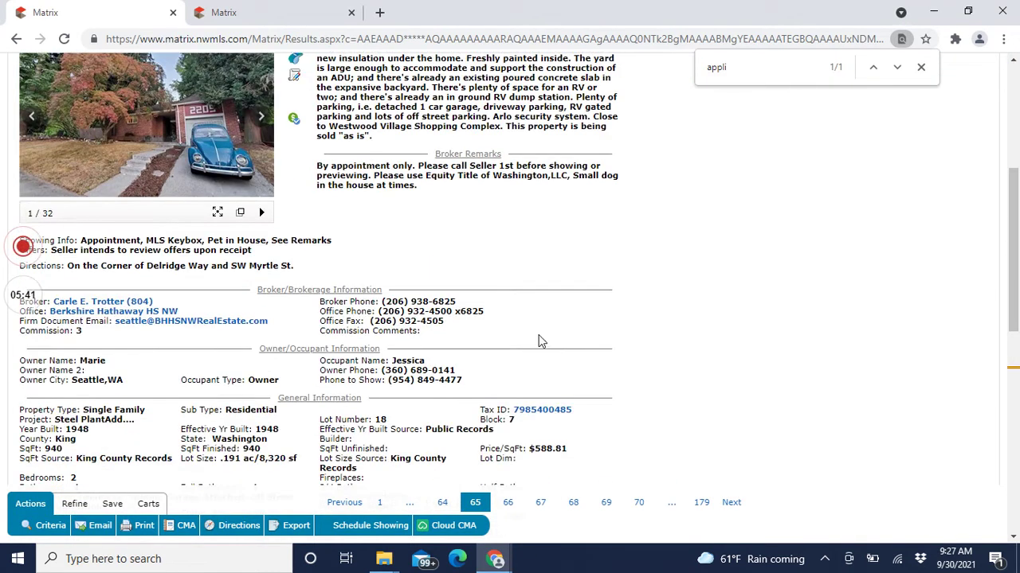
scroll(541, 344, up, 2)
key(alt+Tab)
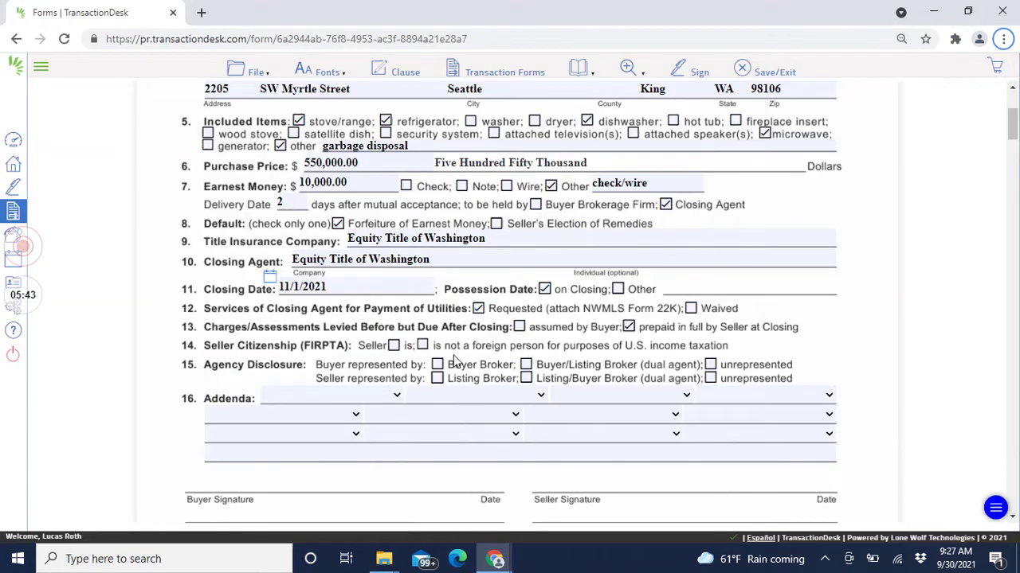
Step: Mark buyer and listing broker representation and pick 22A (Financing) as the first addendum
click(443, 366)
click(441, 380)
click(393, 395)
key(Down)
key(Tab)
key(Down)
key(Down)
key(Down)
key(Down)
key(Down)
Step: Add addenda 22D, 22K, 22T and 35 (Inspection), then save Form 21
key(Down)
key(Tab)
key(Down)
key(Down)
key(Down)
key(Down)
key(Down)
key(Down)
key(Down)
key(Down)
key(Down)
key(Down)
key(Down)
key(Tab)
key(Down)
key(Down)
key(Down)
key(Down)
key(Down)
key(Down)
key(Down)
key(Down)
key(Down)
key(Down)
key(Down)
key(Down)
key(Tab)
key(Down)
key(Down)
key(Down)
key(Down)
key(Down)
key(Down)
key(Down)
key(Down)
key(Down)
key(Down)
key(Down)
key(Down)
key(Down)
key(Down)
key(Down)
key(Down)
key(Down)
key(Down)
key(Down)
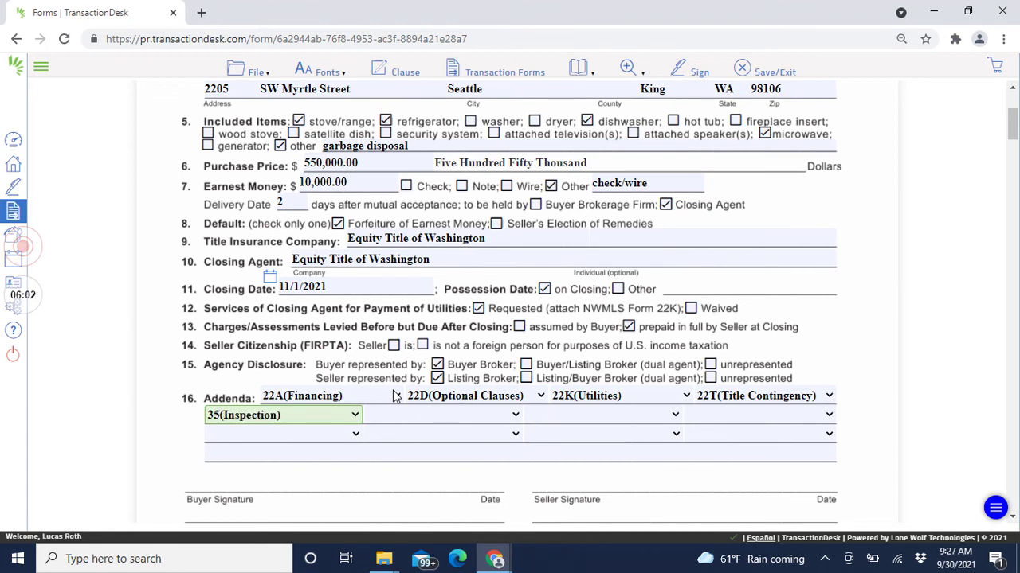
click(905, 356)
scroll(800, 291, down, 2)
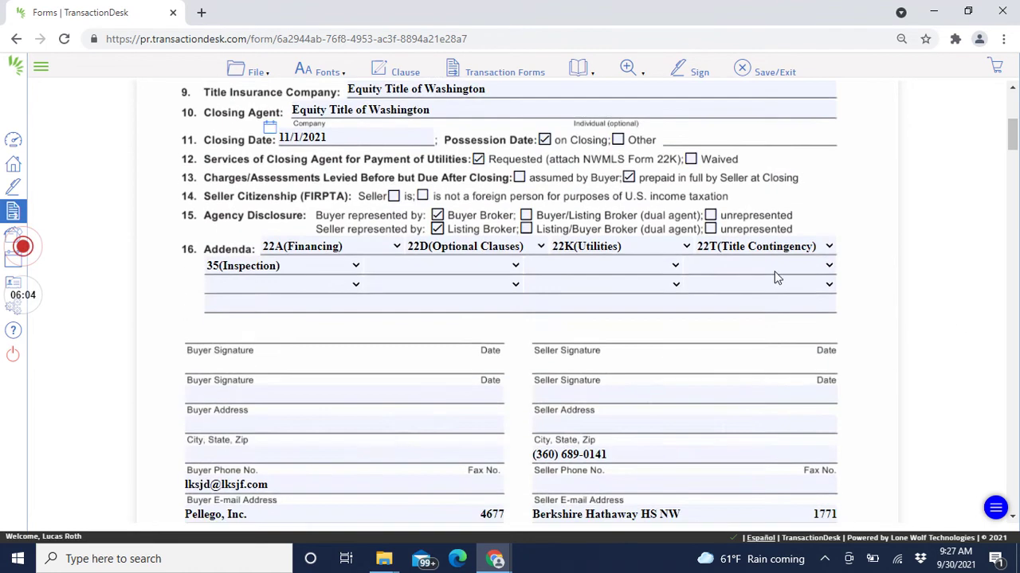
click(760, 71)
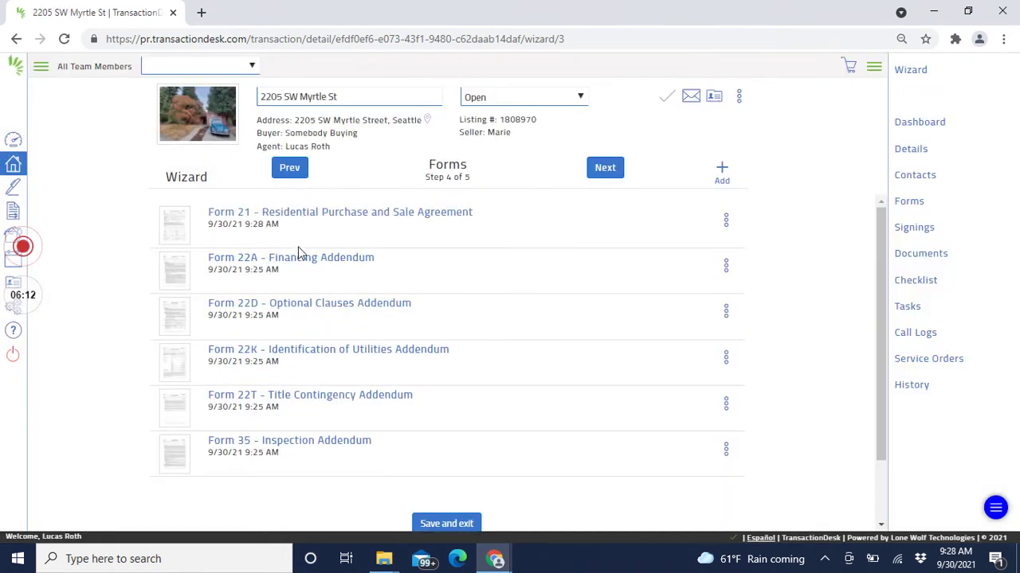
Step: In Form 22A, choose a conventional first loan with a 5 percent down payment
click(295, 259)
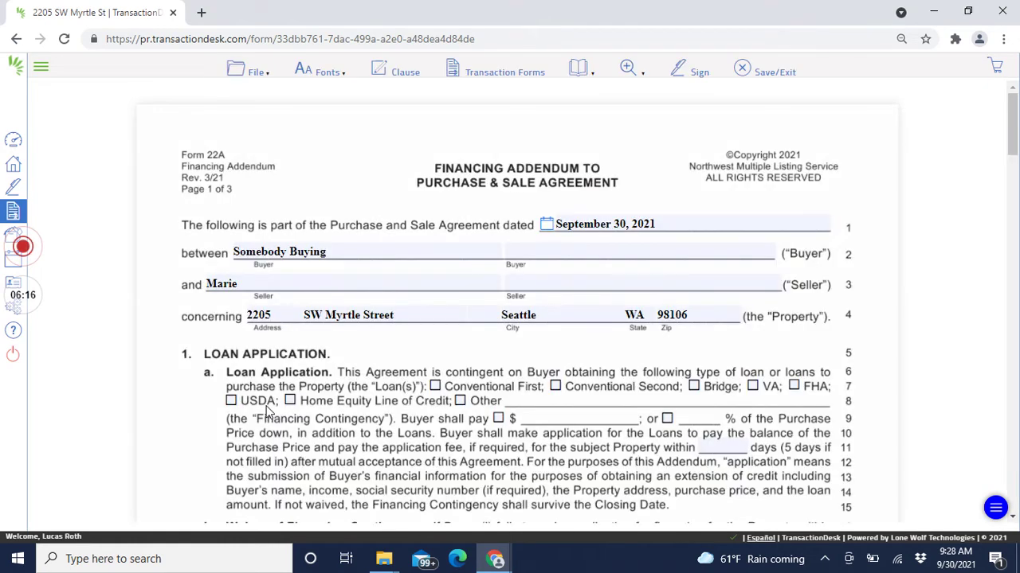
click(436, 386)
click(666, 419)
click(683, 419)
text(5)
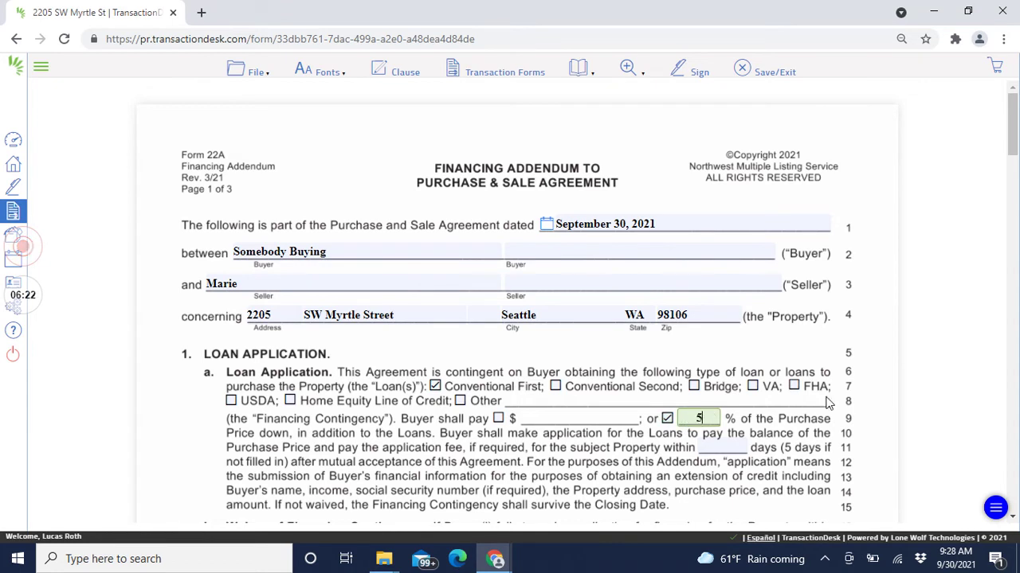
click(890, 261)
Step: Give the buyer 5 days to apply for the loan
scroll(847, 283, down, 2)
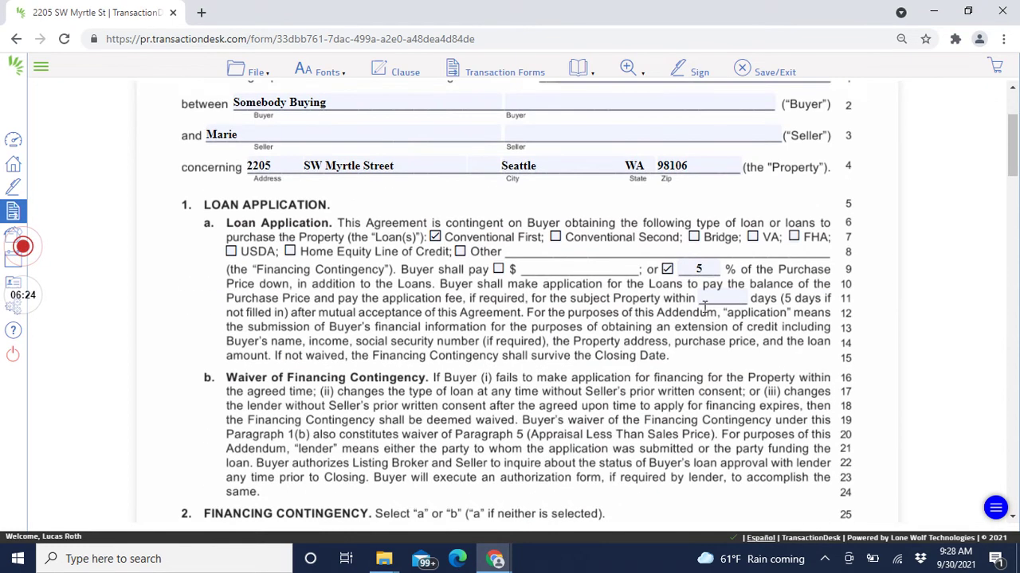
click(721, 300)
text(5)
click(787, 365)
Step: Choose the Seller's Notice to Perform contingency with 21 days
scroll(685, 394, down, 1)
scroll(674, 401, down, 1)
scroll(645, 403, down, 1)
click(230, 311)
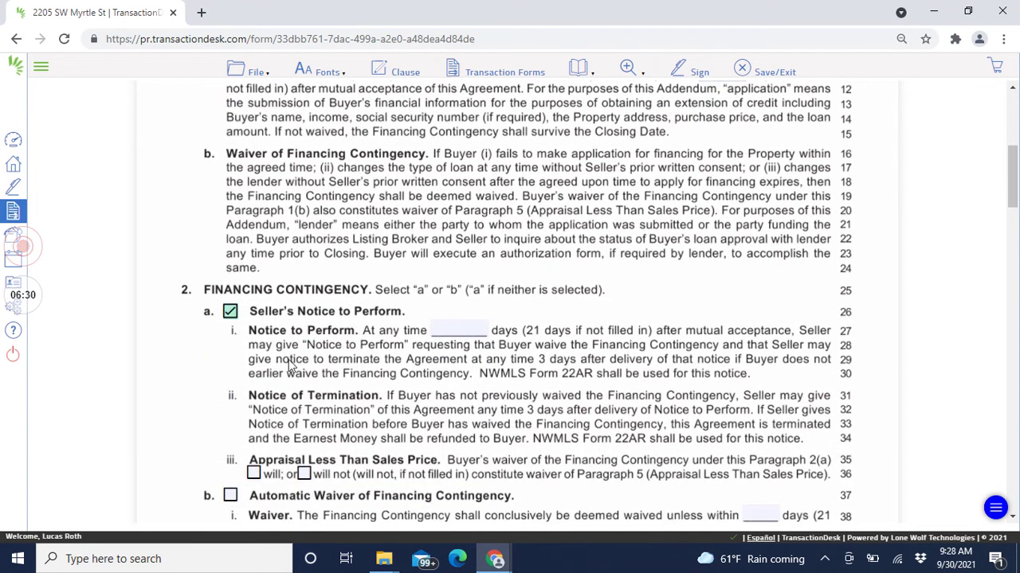
scroll(645, 364, down, 1)
click(455, 255)
text(21)
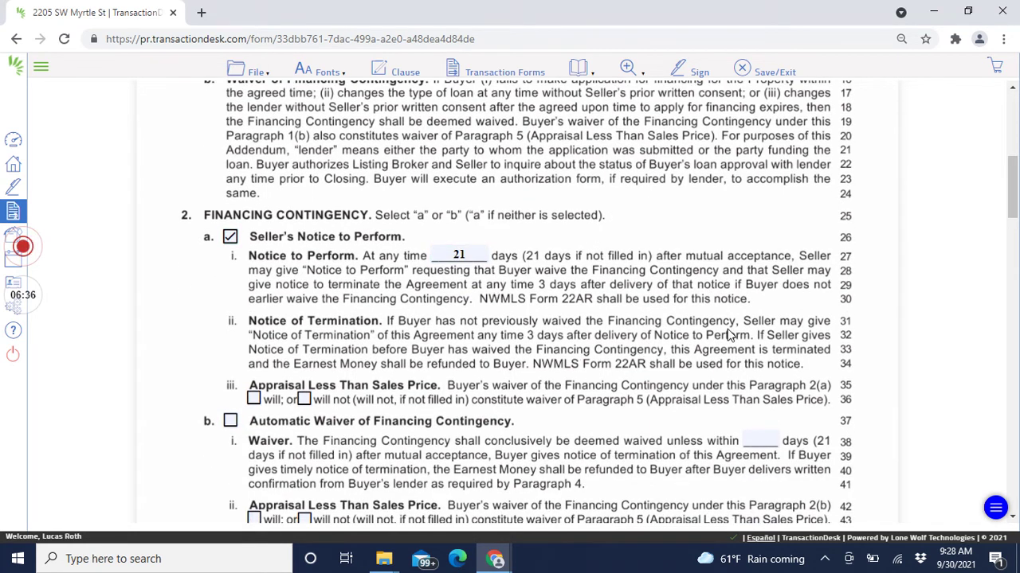
Step: Have the seller pay loan costs up to $5,000.00 and save the Financing Addendum
scroll(750, 312, down, 1)
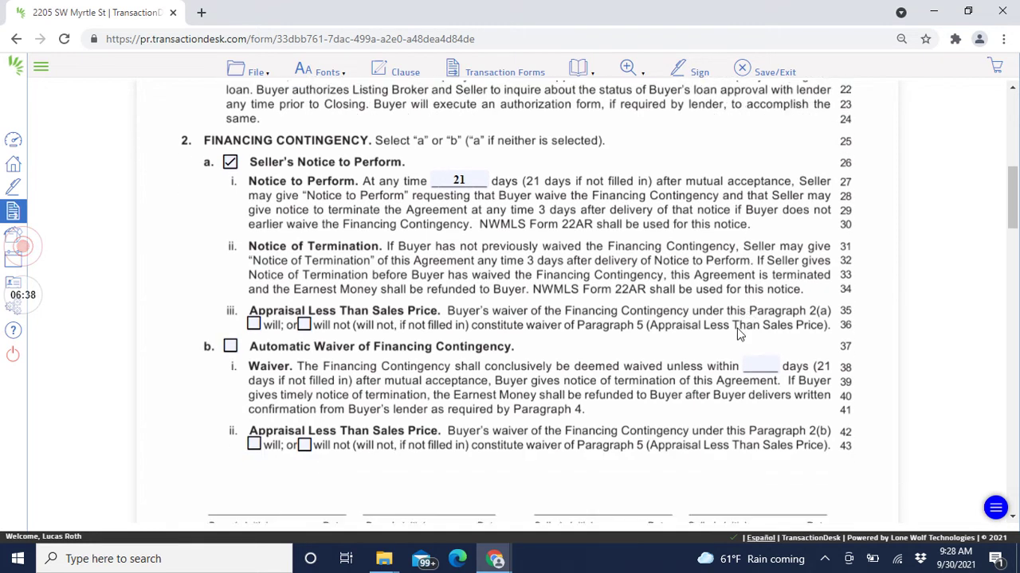
scroll(738, 335, down, 6)
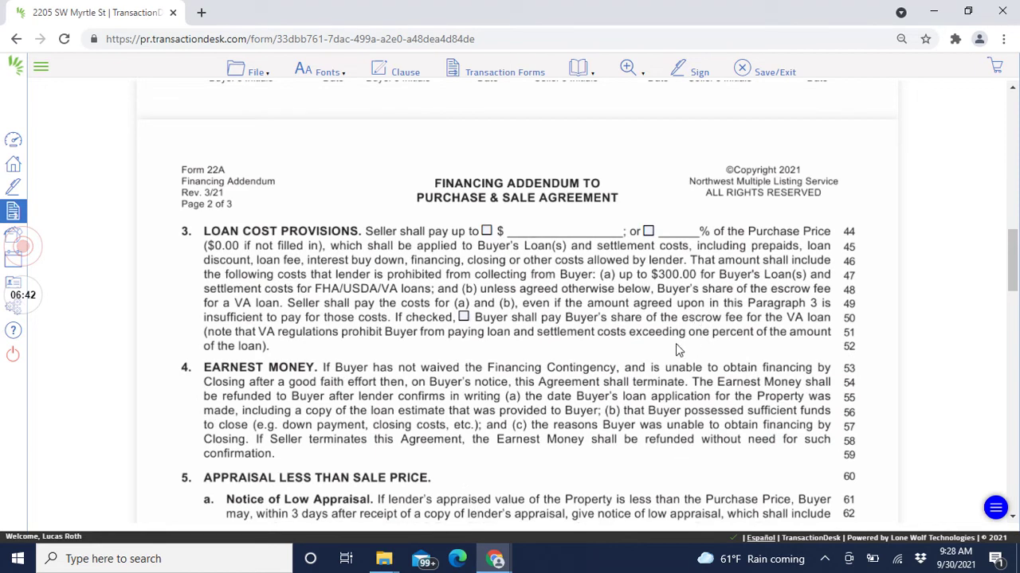
click(486, 232)
click(524, 229)
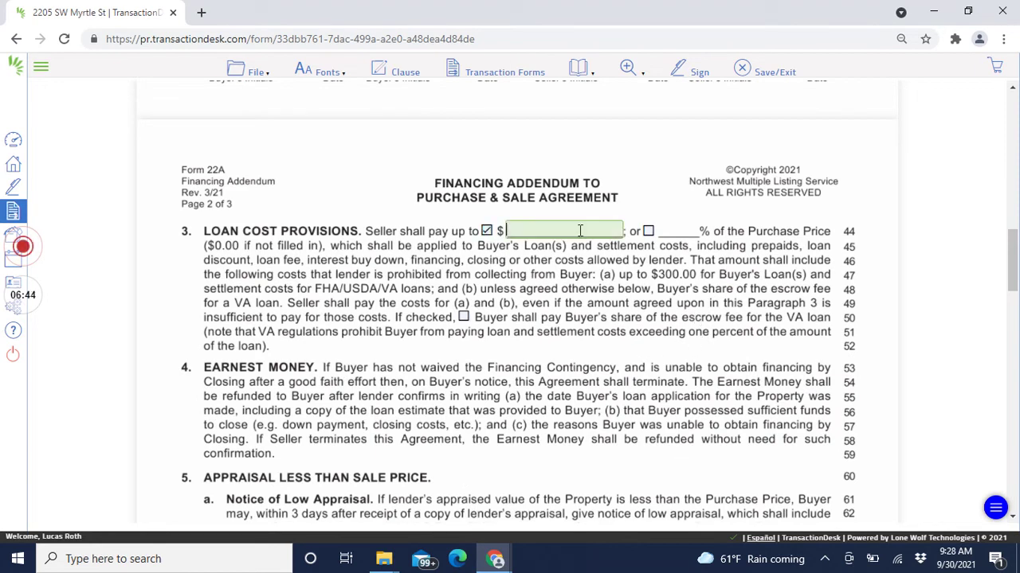
text(5,000)
key(Tab)
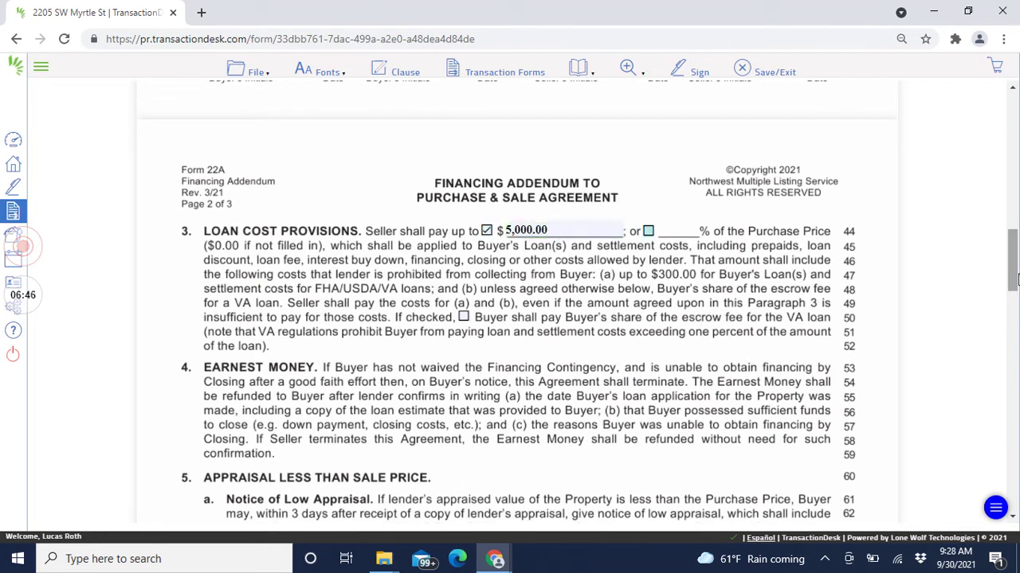
scroll(549, 231, down, 15)
scroll(557, 238, down, 10)
click(743, 70)
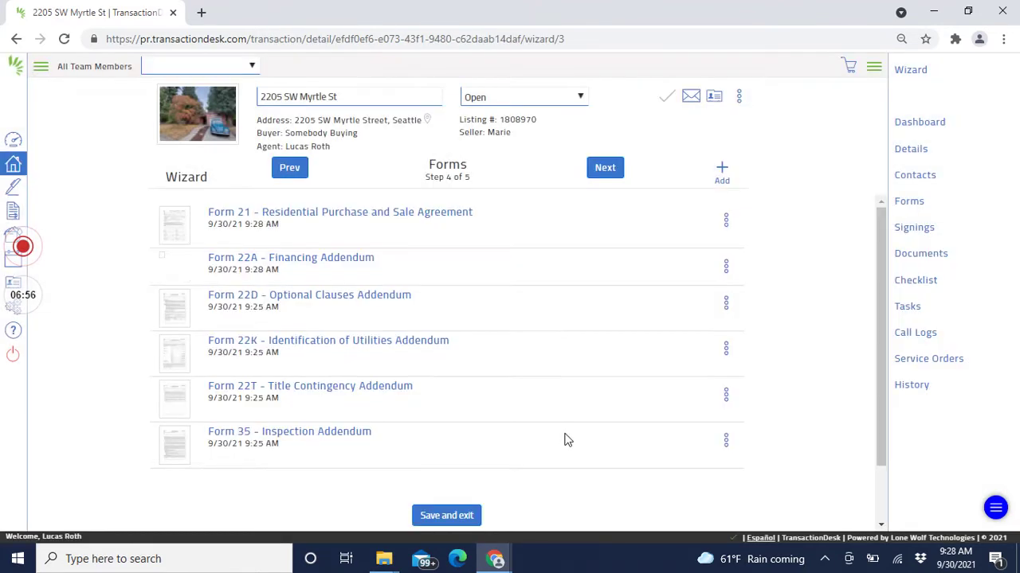
Step: In Form 22D, tick Square Footage/Lot Size/Encroachments, Seller Cleaning, Personal Property and Utilities clauses
click(403, 303)
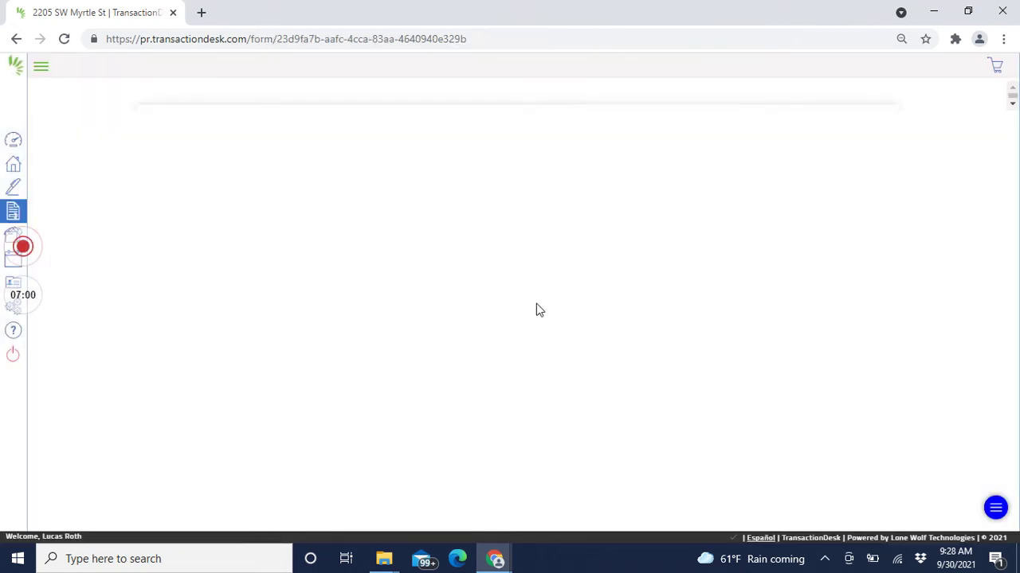
scroll(466, 316, down, 2)
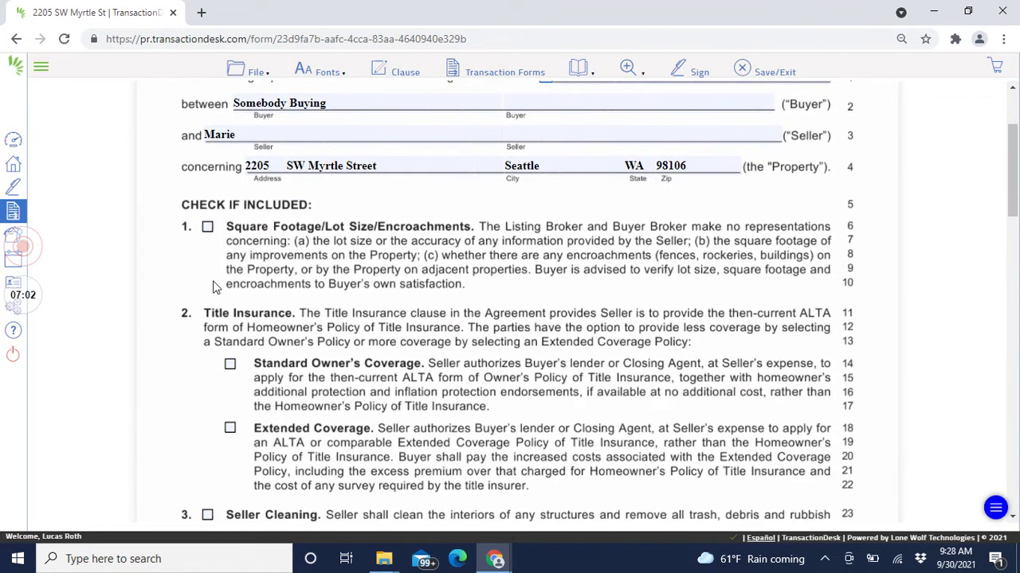
click(208, 227)
scroll(607, 262, down, 1)
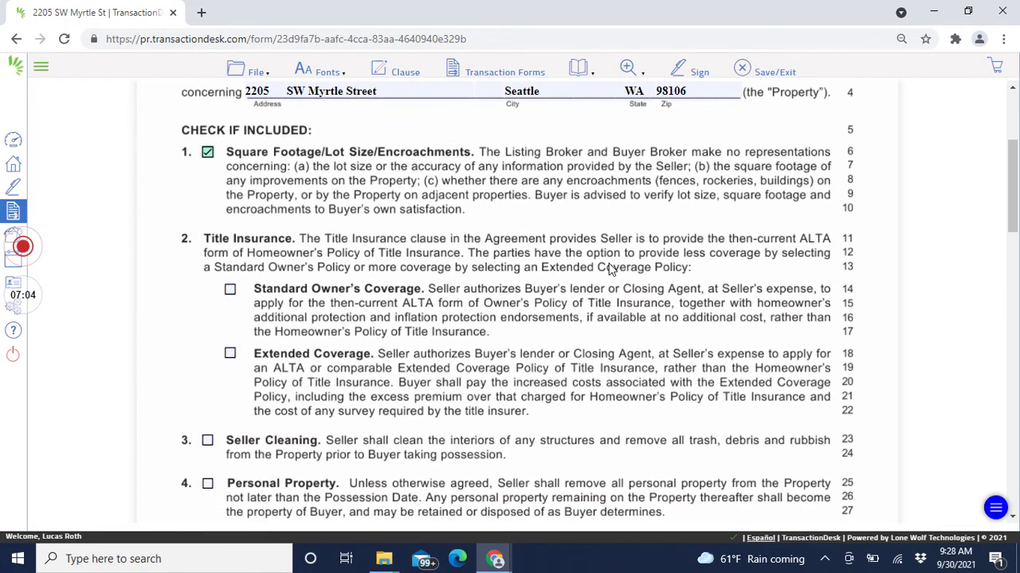
scroll(610, 269, down, 2)
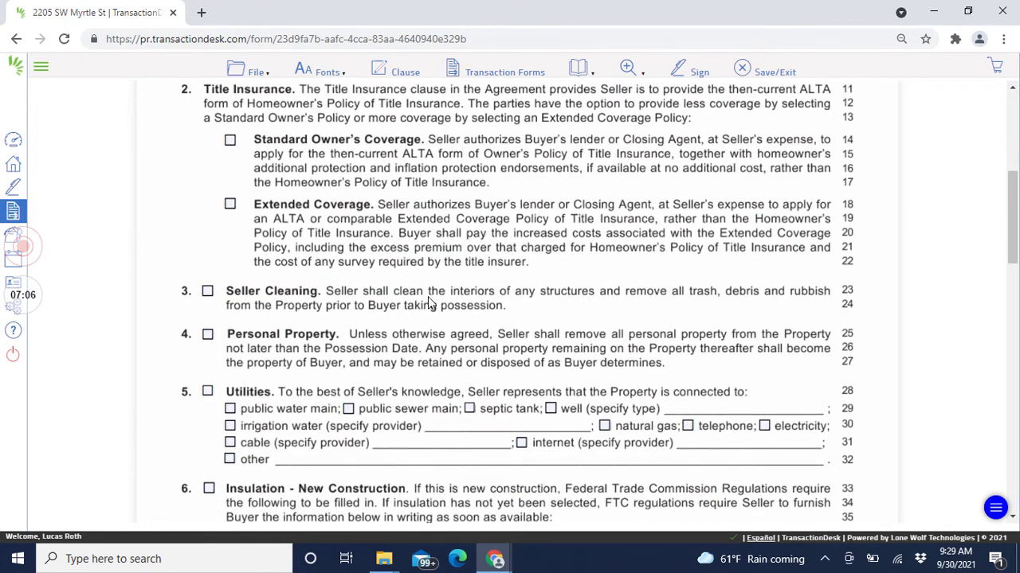
click(209, 292)
scroll(277, 303, down, 1)
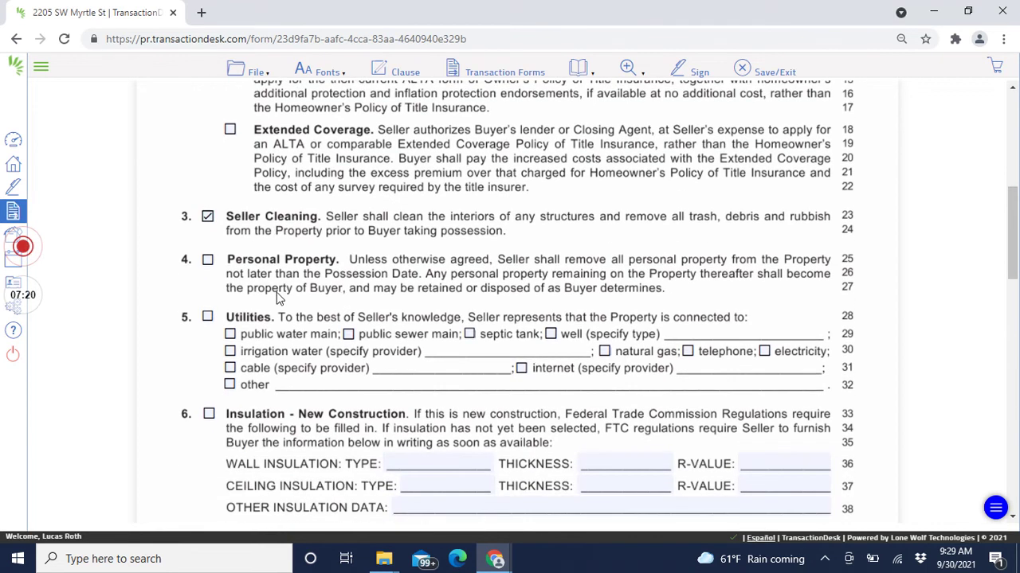
click(210, 264)
click(210, 318)
key(alt+Tab)
scroll(532, 263, down, 10)
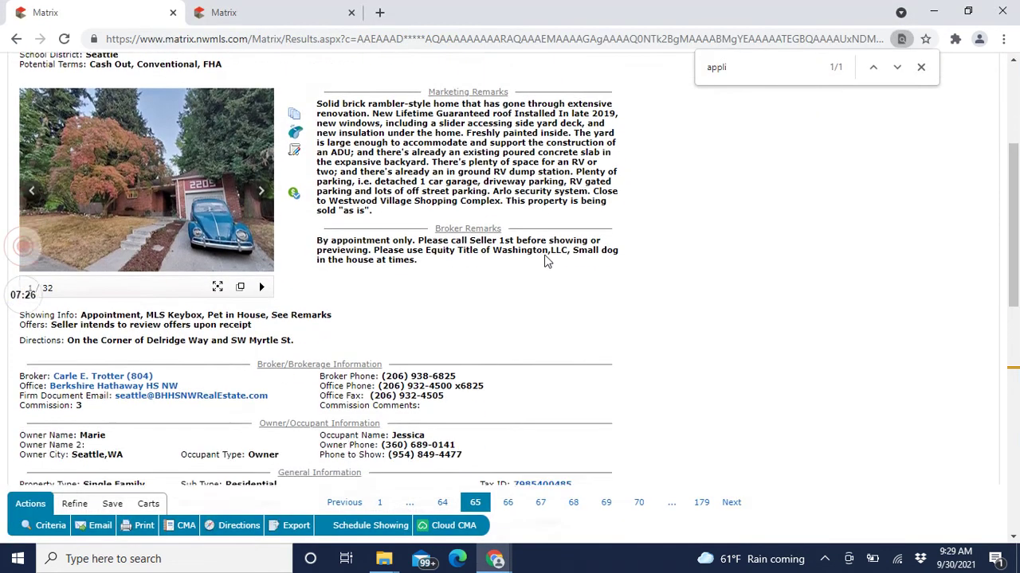
key(ctrl+f)
text(gas)
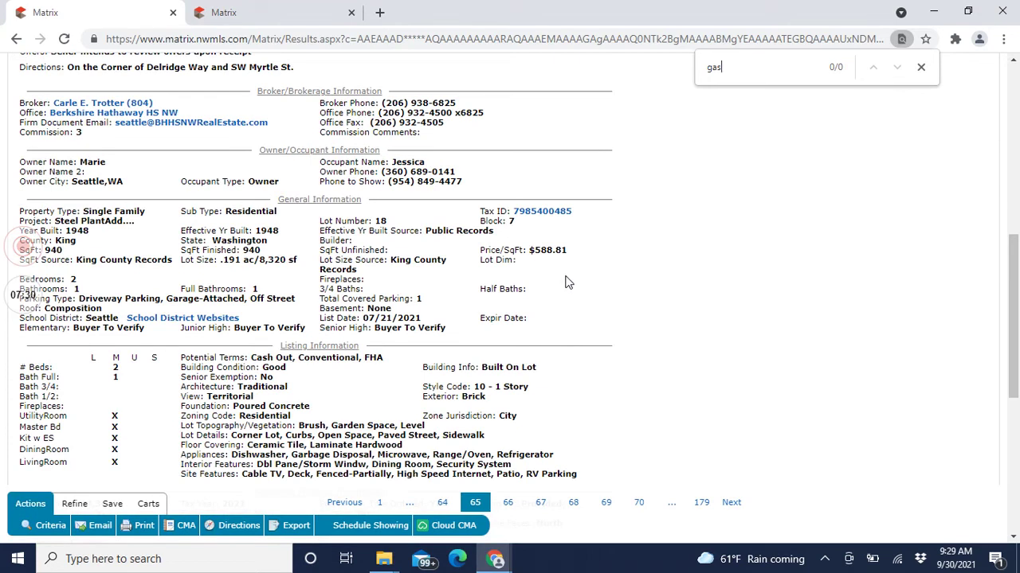
click(252, 8)
key(alt+Tab)
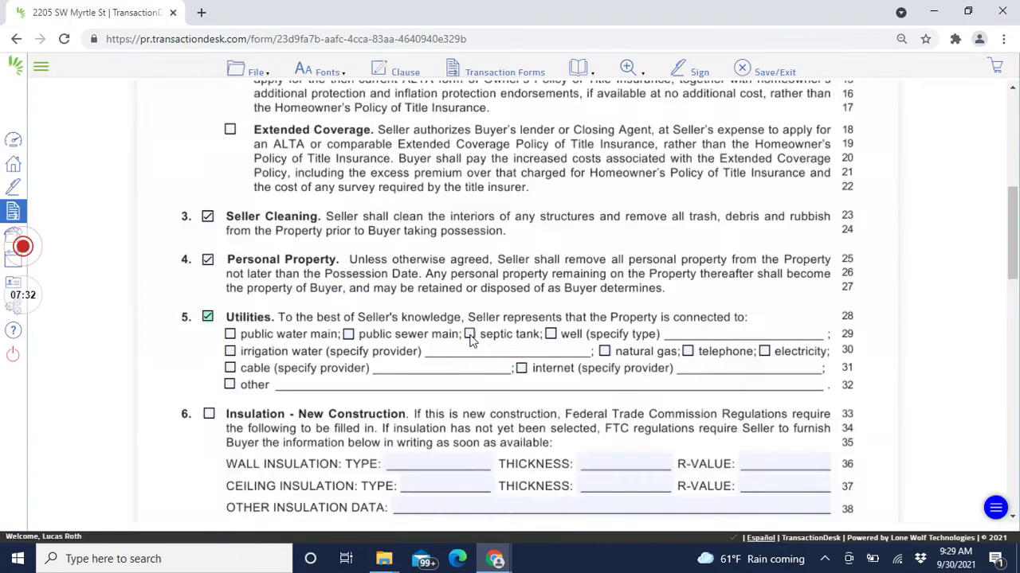
Step: Tick public water main, public sewer main and electricity, then save Form 22D
click(230, 334)
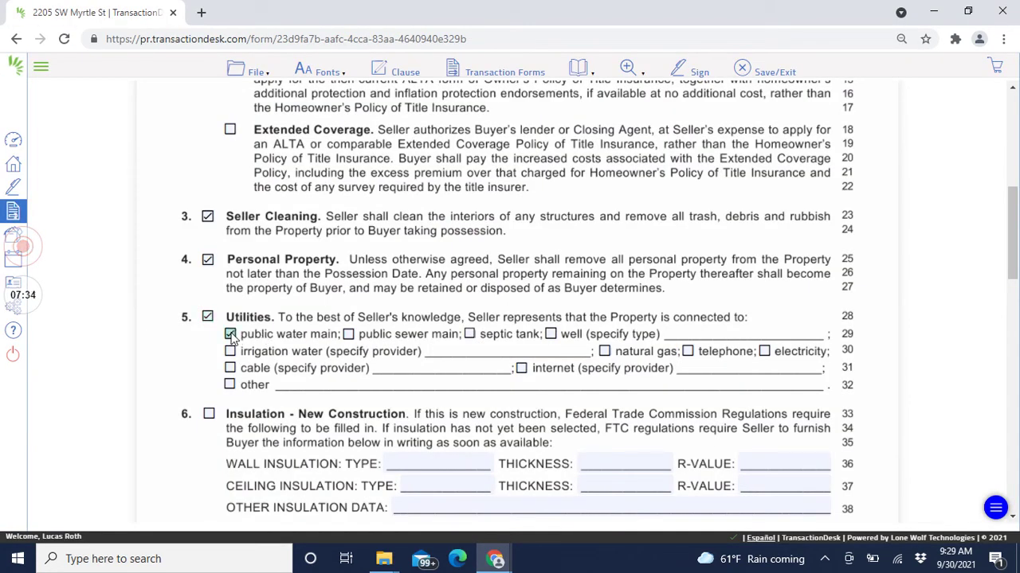
click(351, 336)
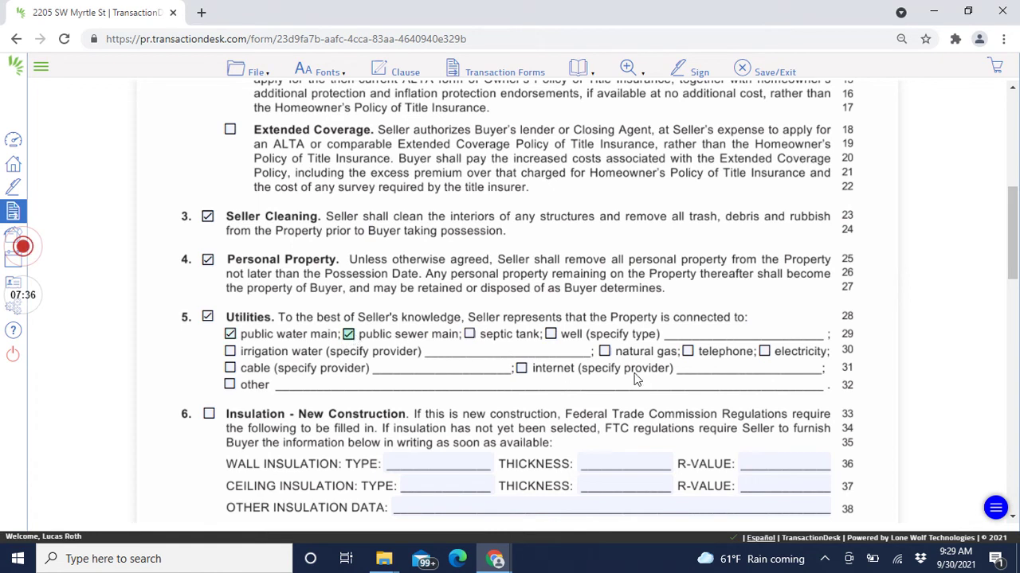
click(764, 353)
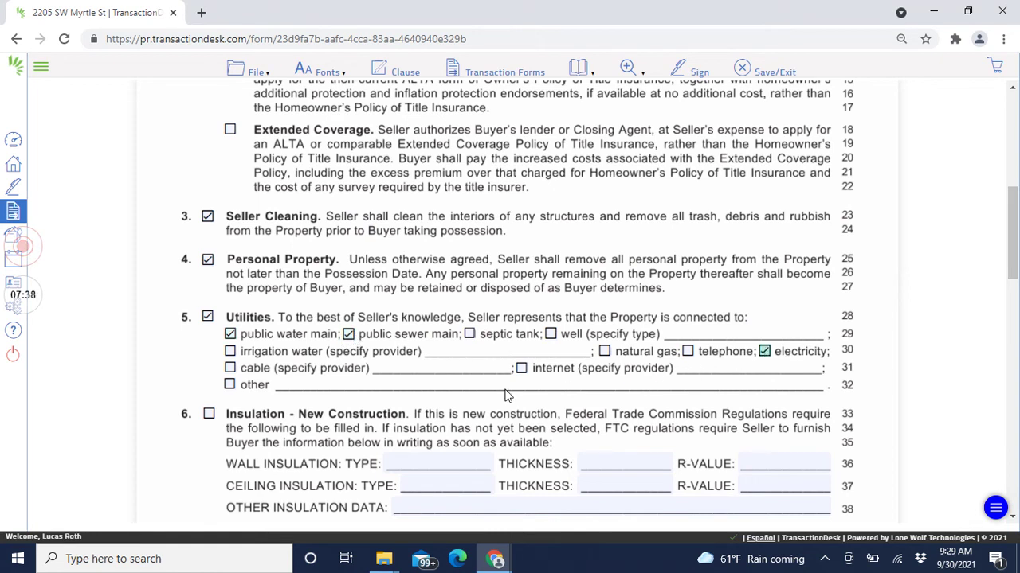
scroll(747, 228, down, 1)
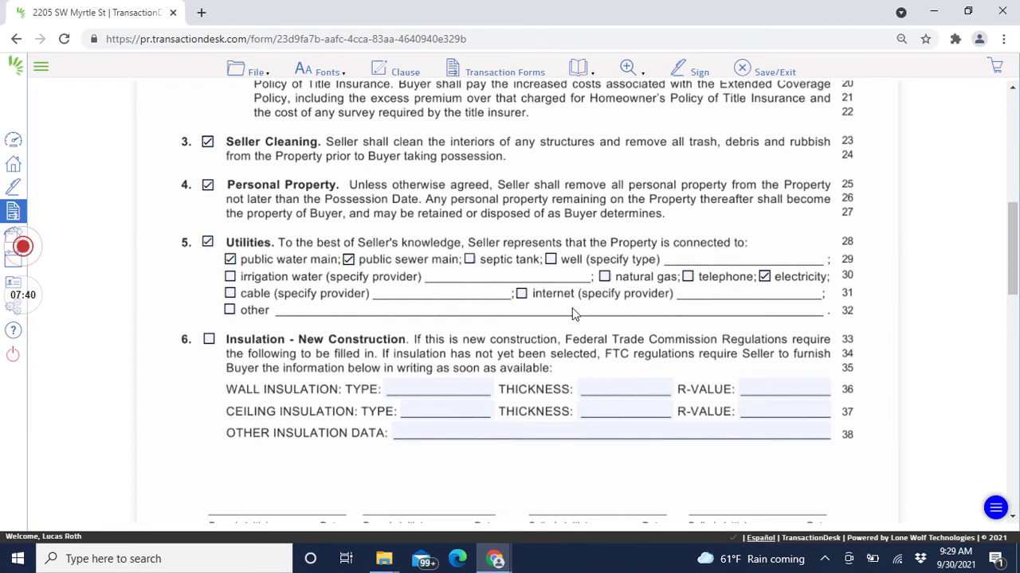
scroll(560, 325, down, 8)
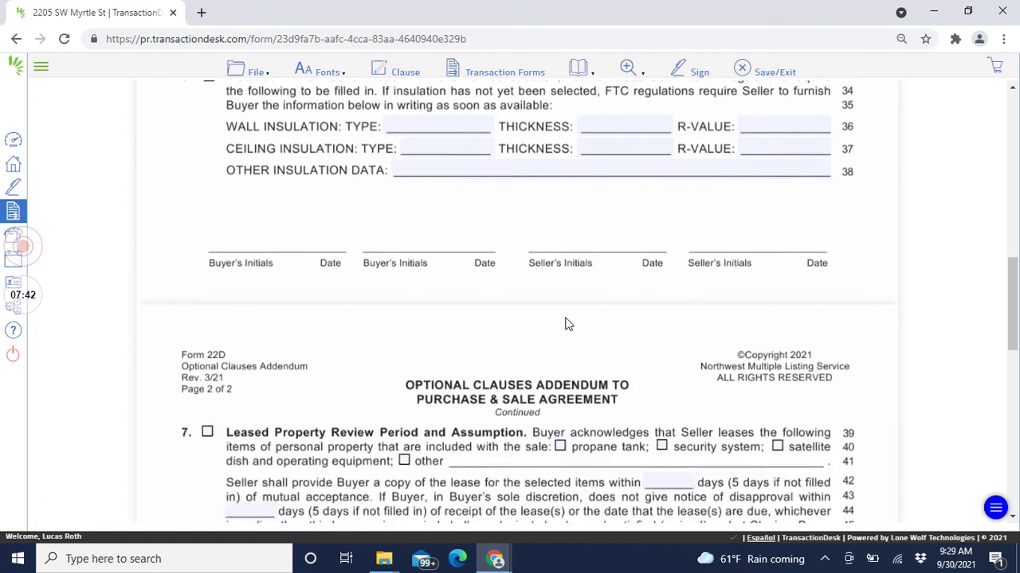
scroll(558, 318, down, 6)
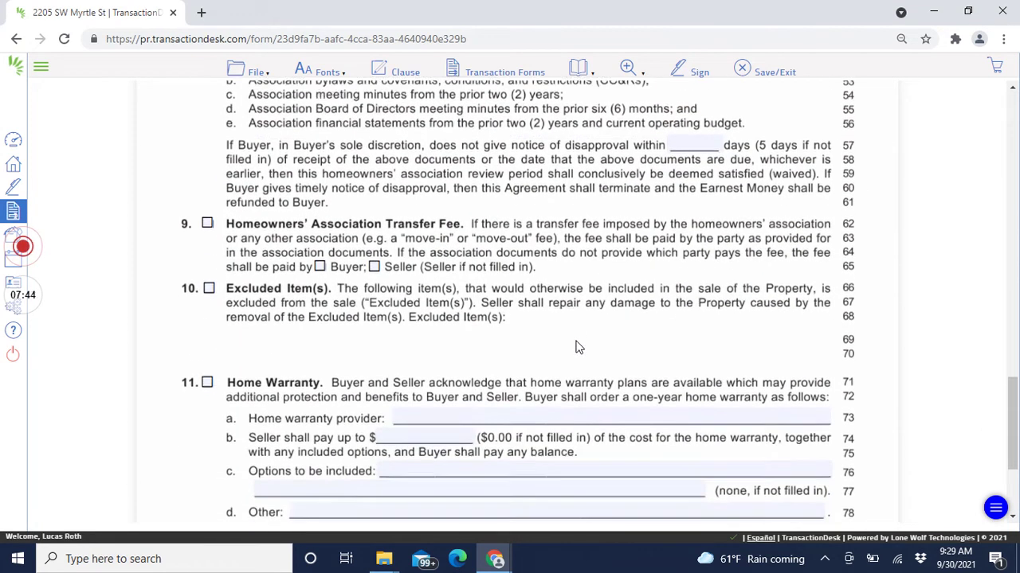
click(742, 69)
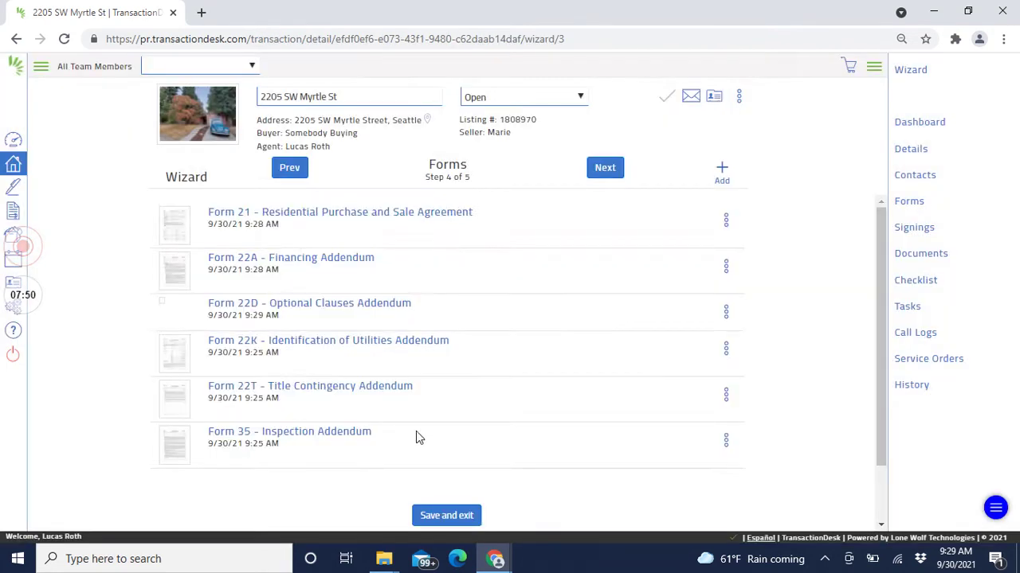
Step: In Form 22T, give the buyer 5 days counted from receipt of the title commitment
scroll(337, 374, down, 2)
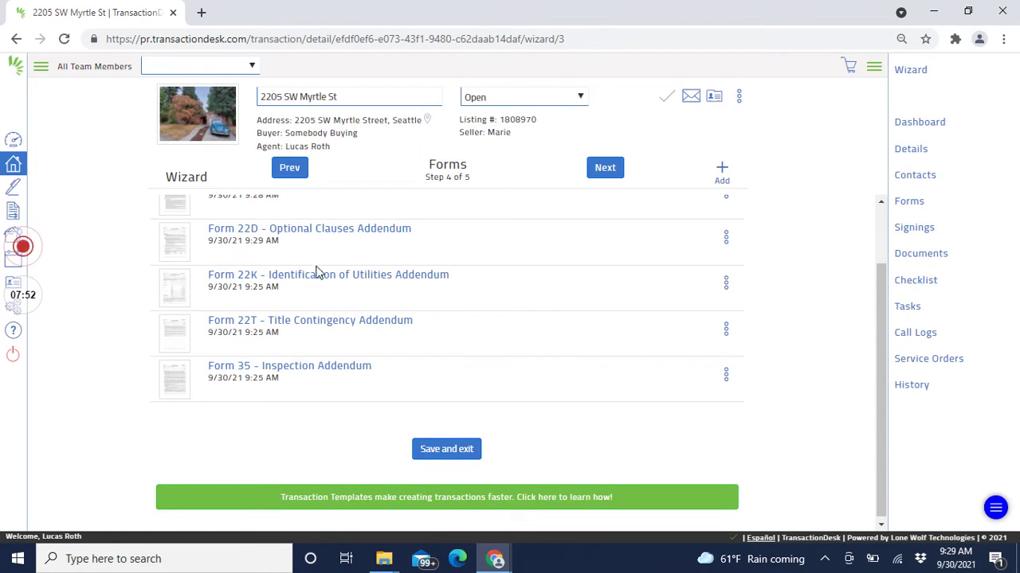
click(328, 331)
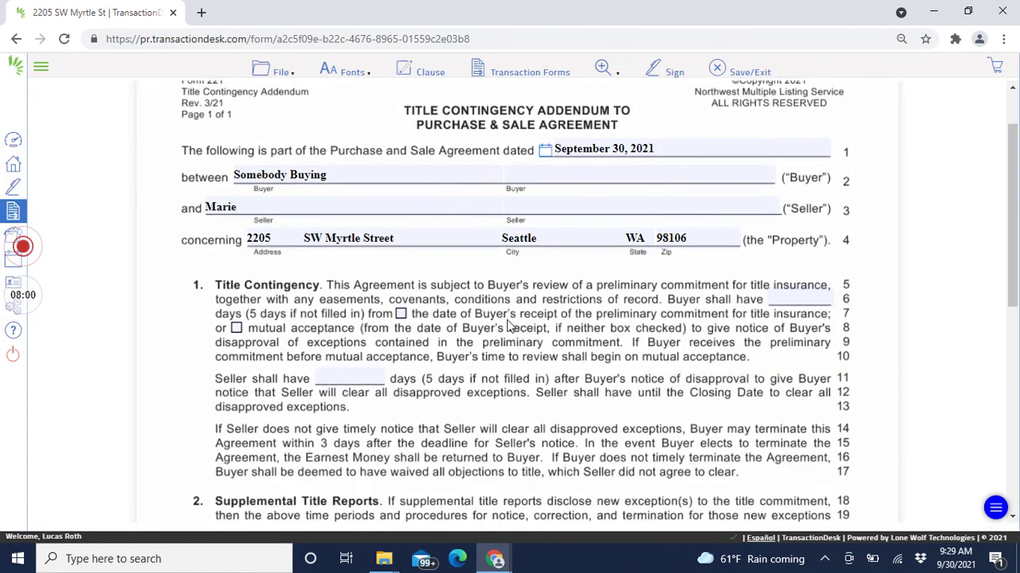
click(769, 374)
text(5)
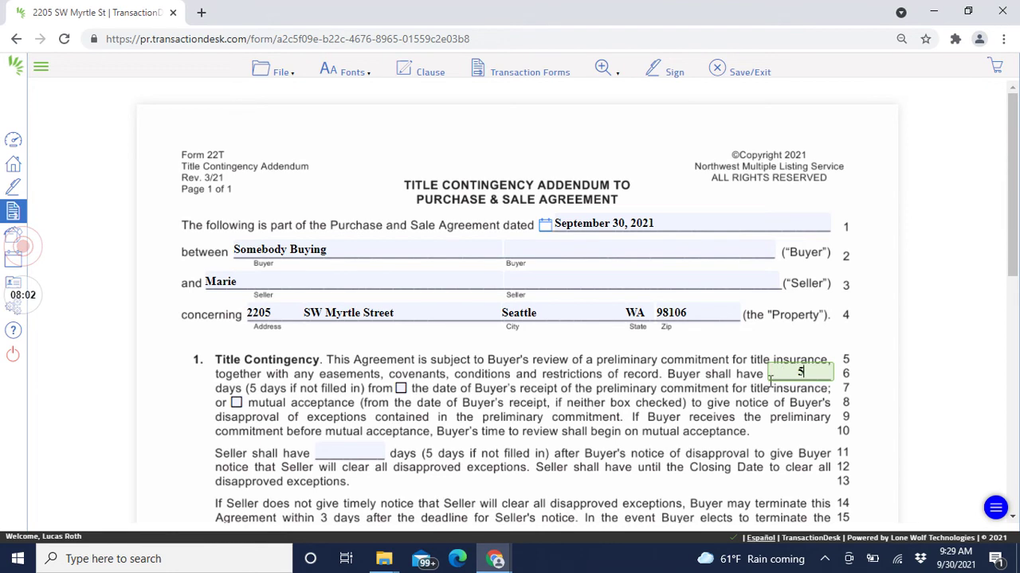
click(400, 389)
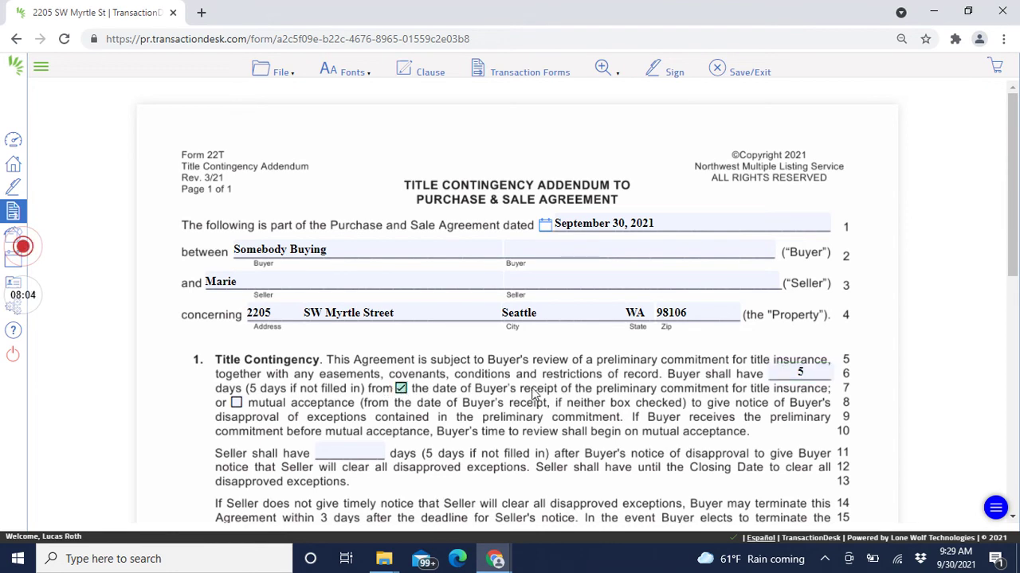
Step: Give the seller 5 days to respond and save the Title Contingency Addendum
scroll(492, 384, down, 2)
click(351, 305)
text(5)
scroll(582, 344, down, 5)
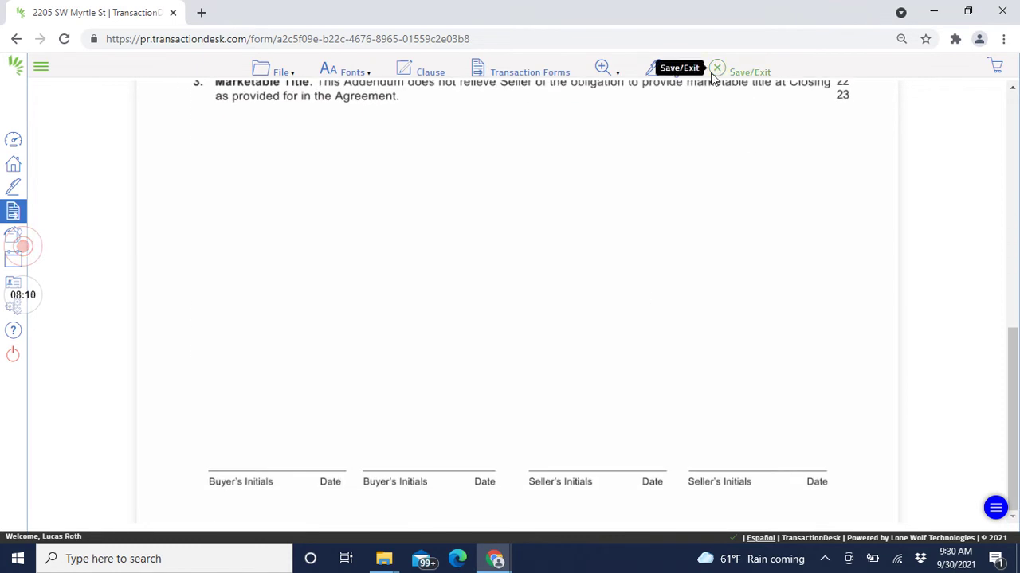
click(752, 73)
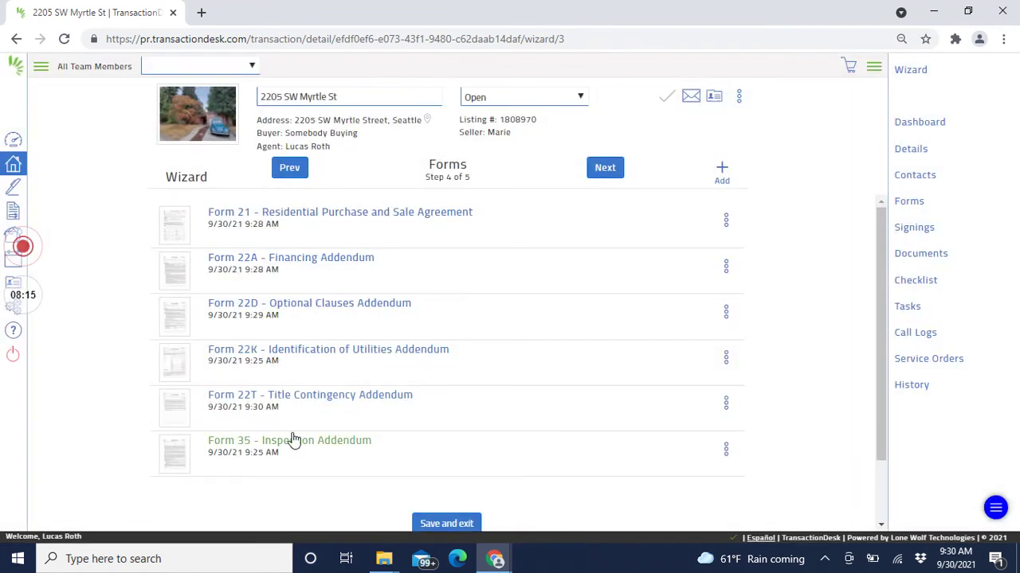
click(296, 439)
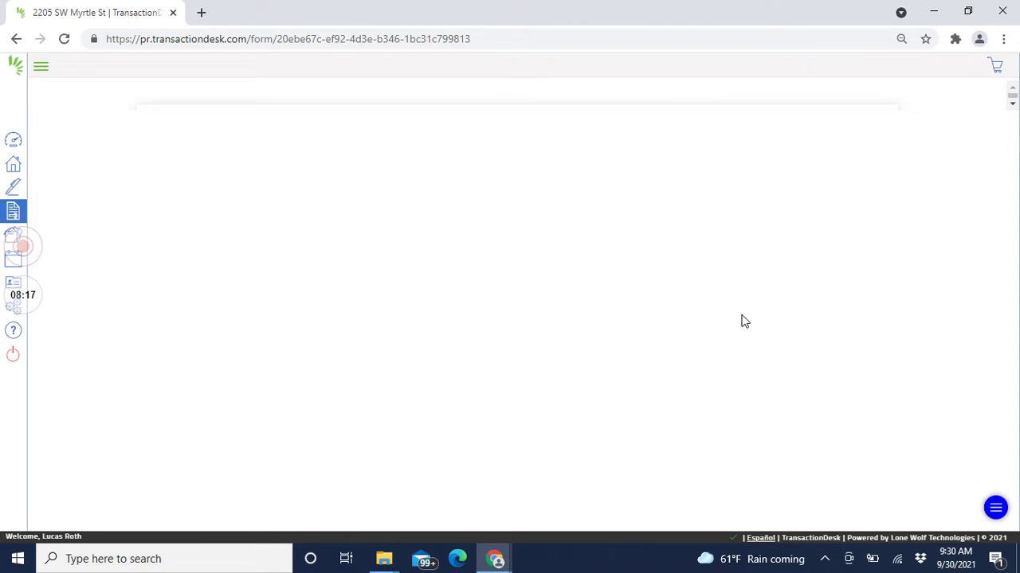
Step: Allow the buyer a sewer inspection and enter 5 inspection period days
scroll(727, 321, down, 2)
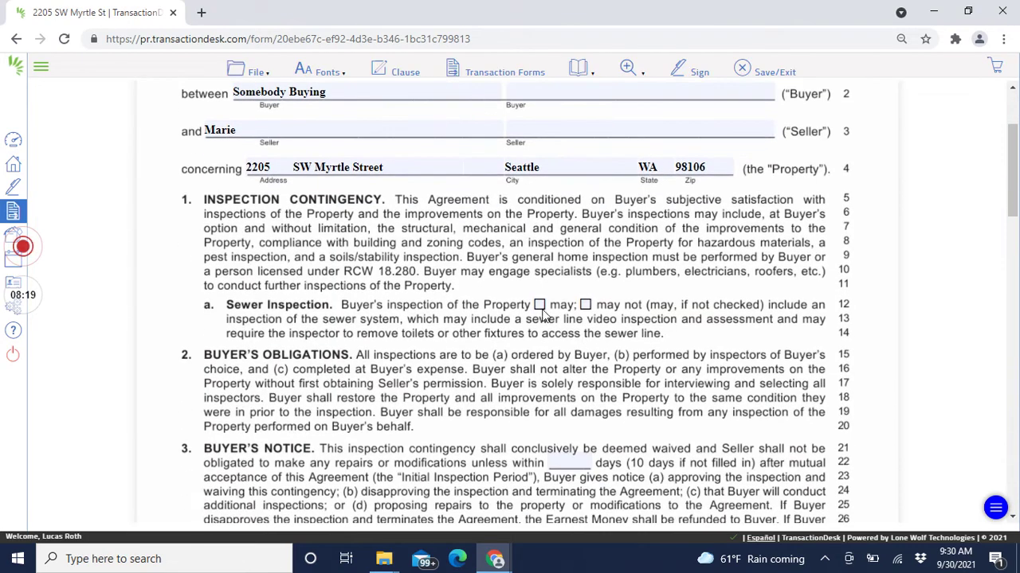
click(540, 306)
scroll(769, 355, up, 2)
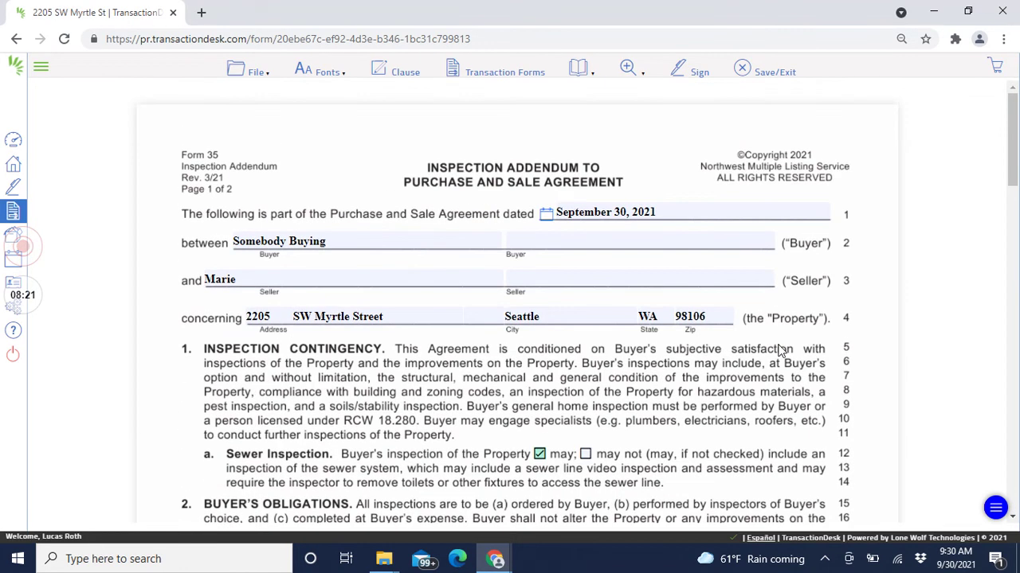
scroll(772, 339, down, 3)
click(584, 386)
text(5)
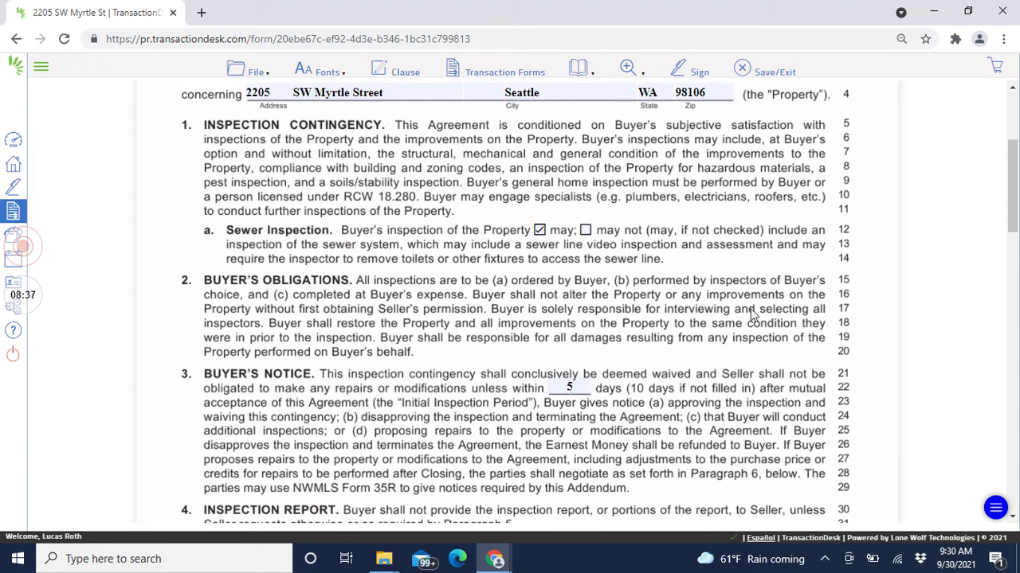
Step: Select the additional-inspection days blank on line 44
scroll(752, 317, down, 2)
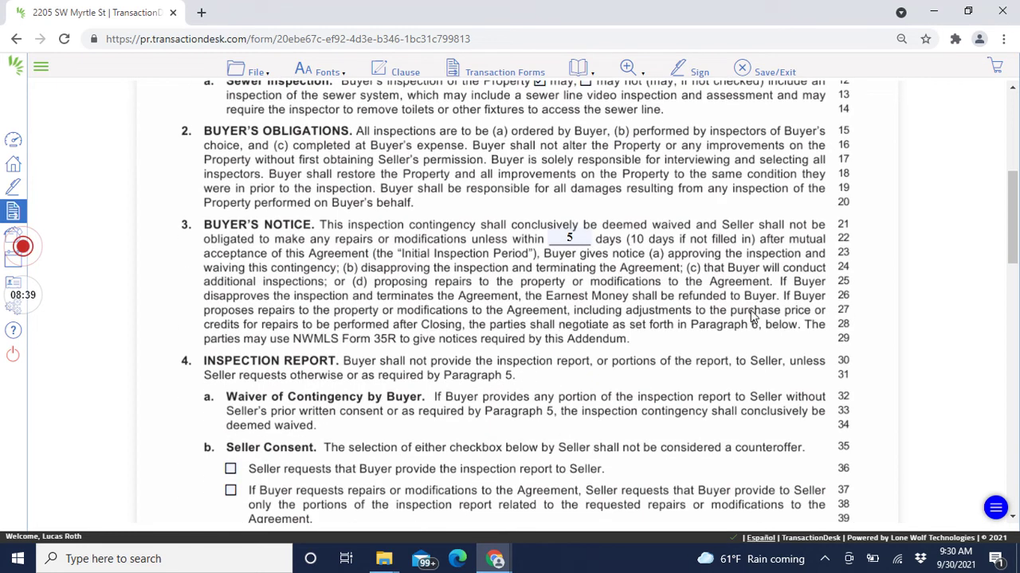
scroll(751, 313, down, 4)
scroll(574, 300, up, 2)
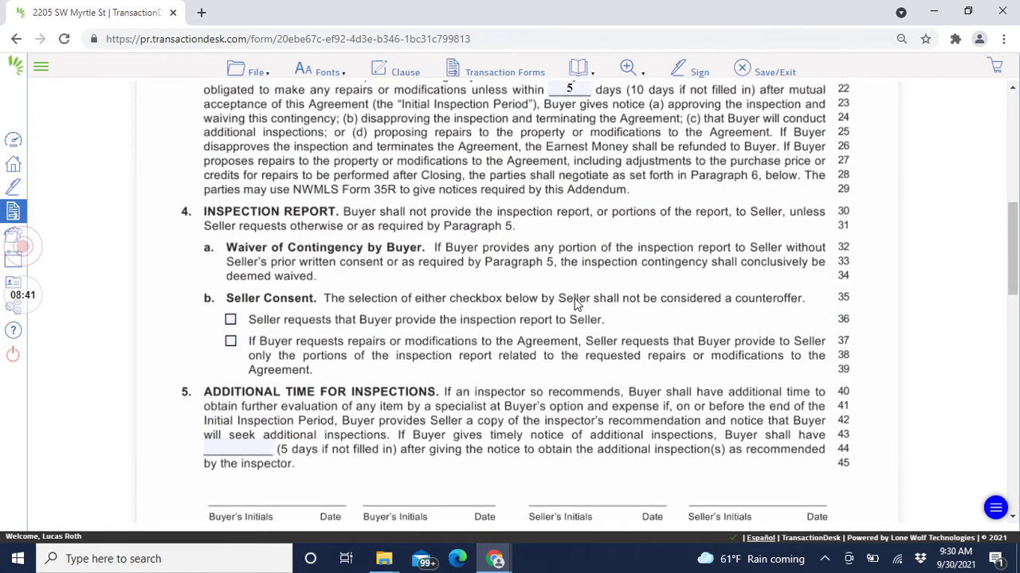
scroll(502, 307, up, 3)
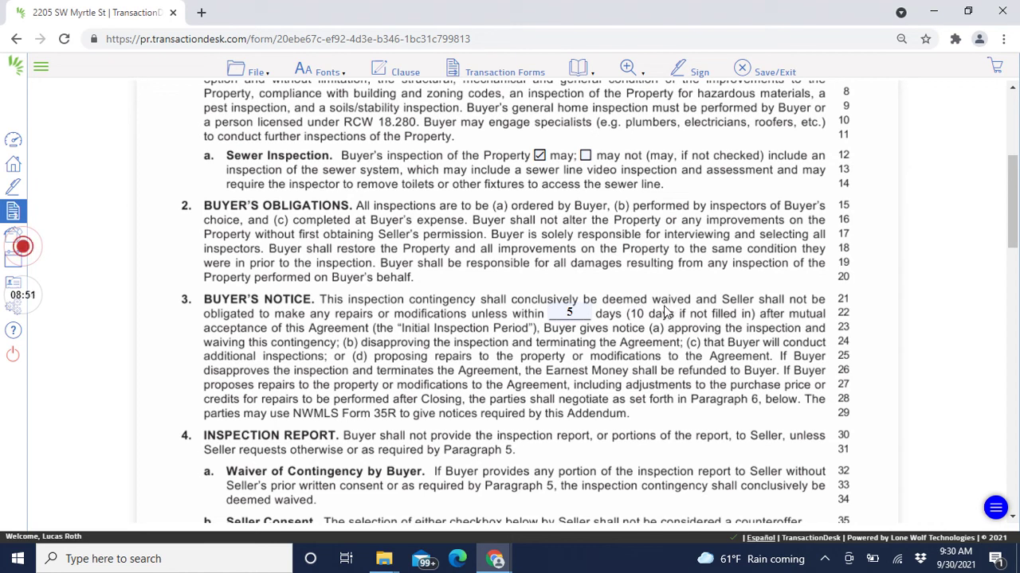
scroll(666, 314, down, 3)
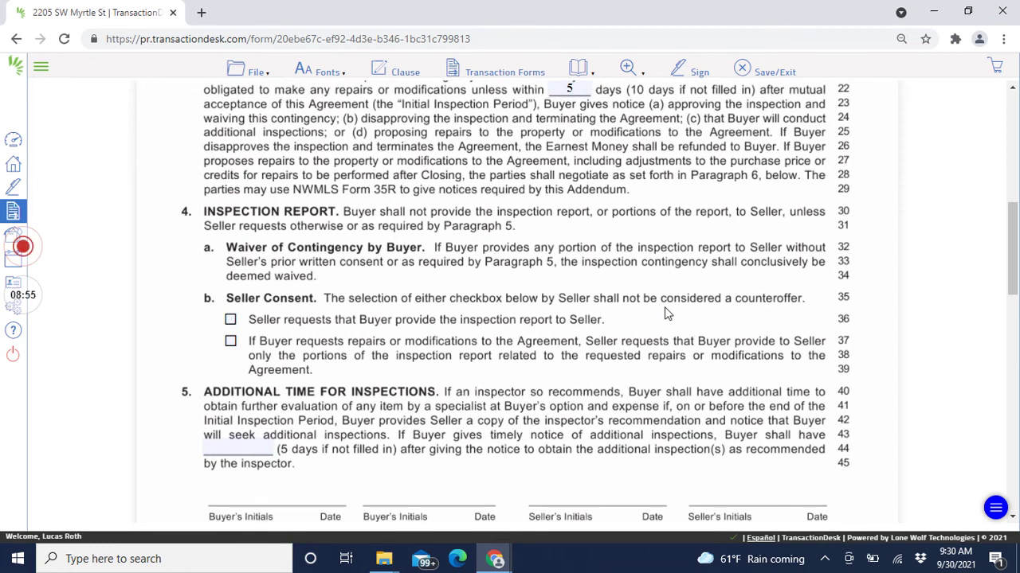
scroll(581, 324, down, 1)
click(253, 369)
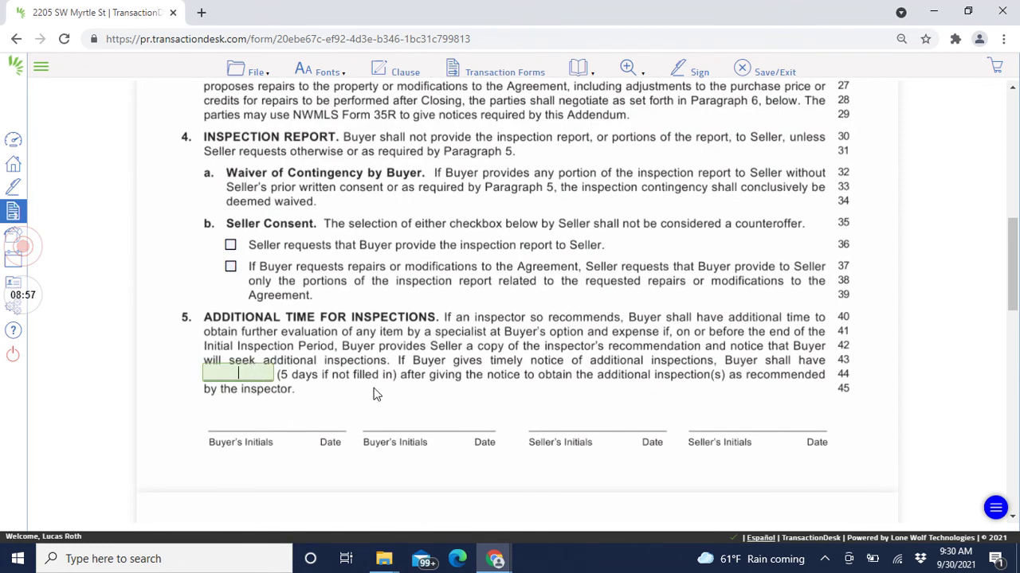
scroll(582, 319, down, 4)
Step: Enter 2 seller response days, 2 buyer reply days and 3 repair days, then save and exit
click(711, 368)
text(2)
scroll(705, 280, down, 3)
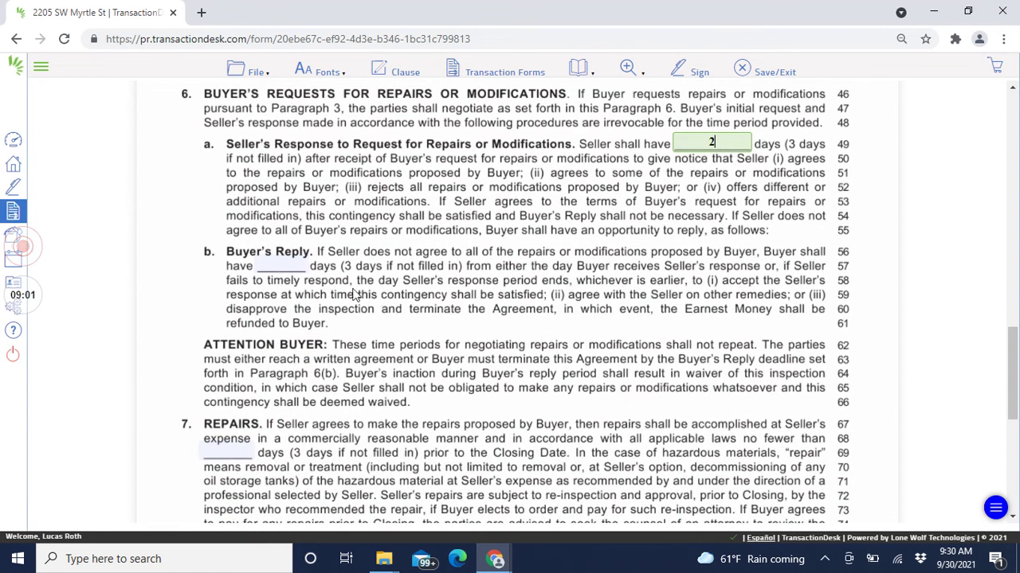
click(297, 265)
text(2)
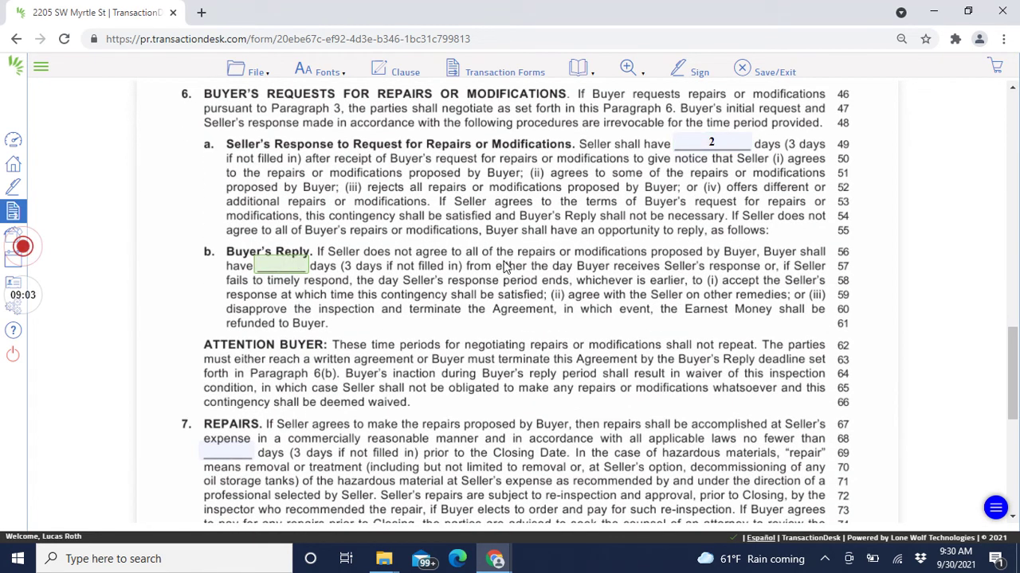
click(595, 281)
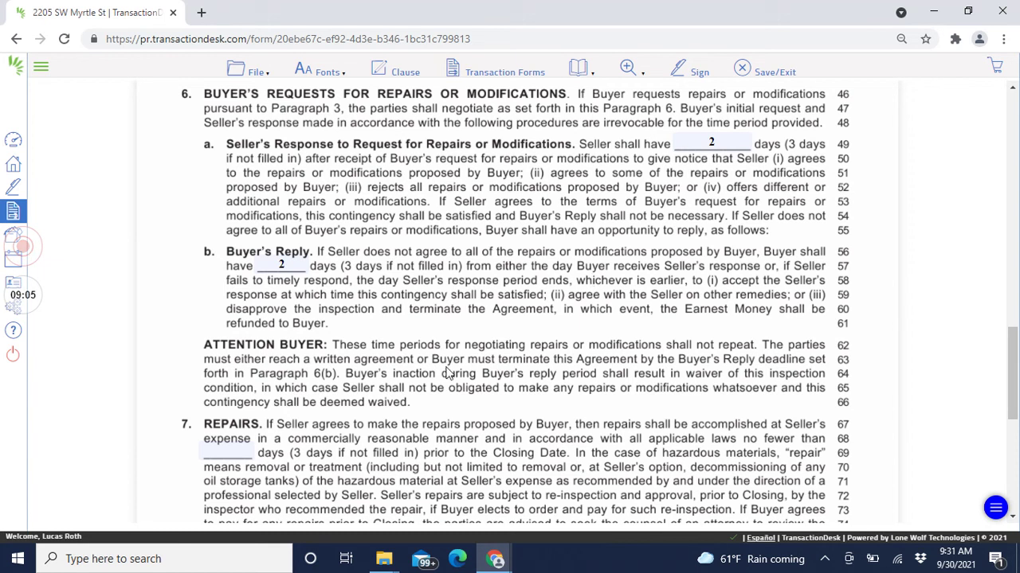
click(226, 443)
text(3)
click(648, 374)
scroll(667, 384, down, 5)
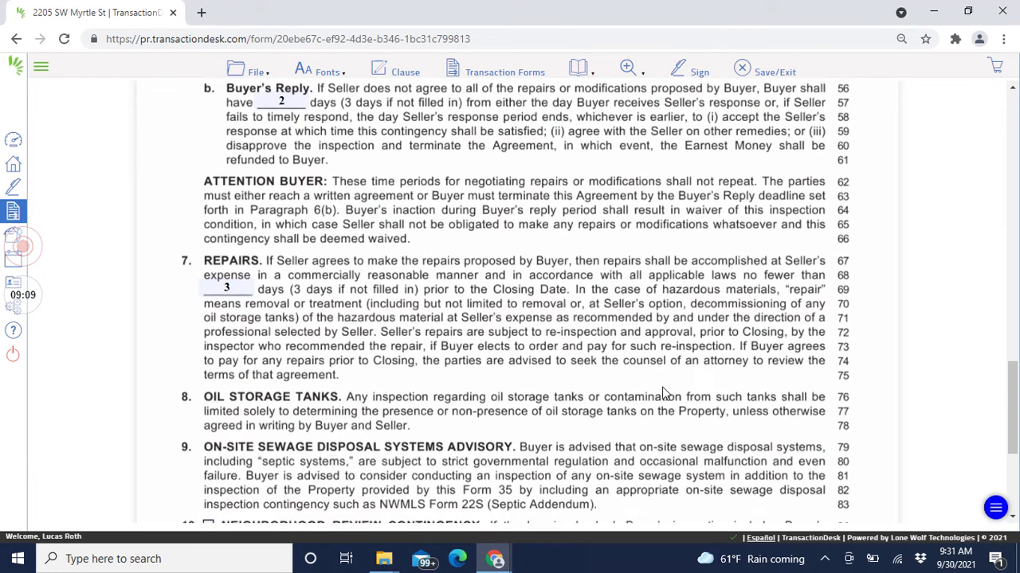
click(755, 73)
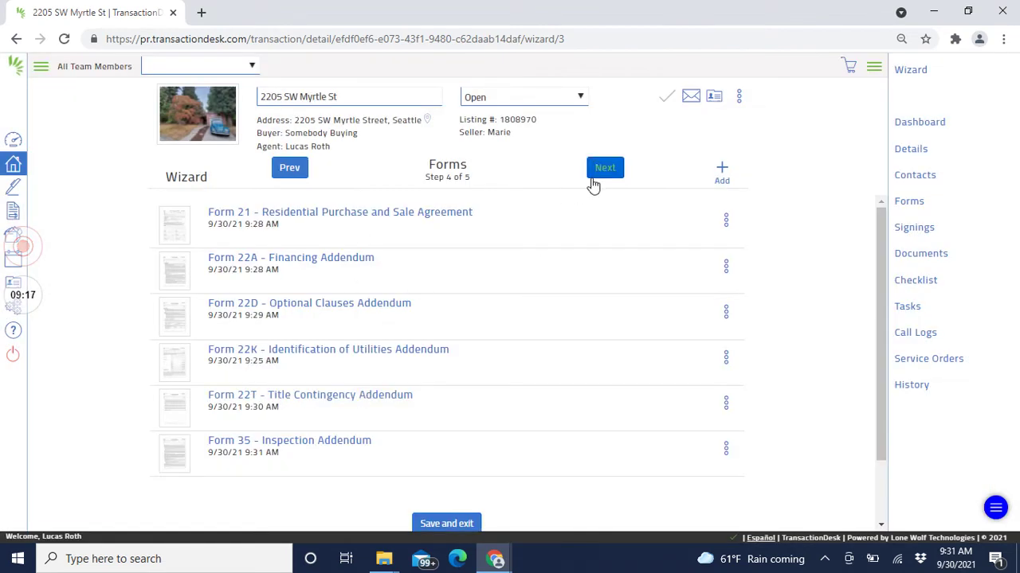
Step: Advance the wizard to the Documents step, then open the transaction's Forms and Signings list
click(593, 184)
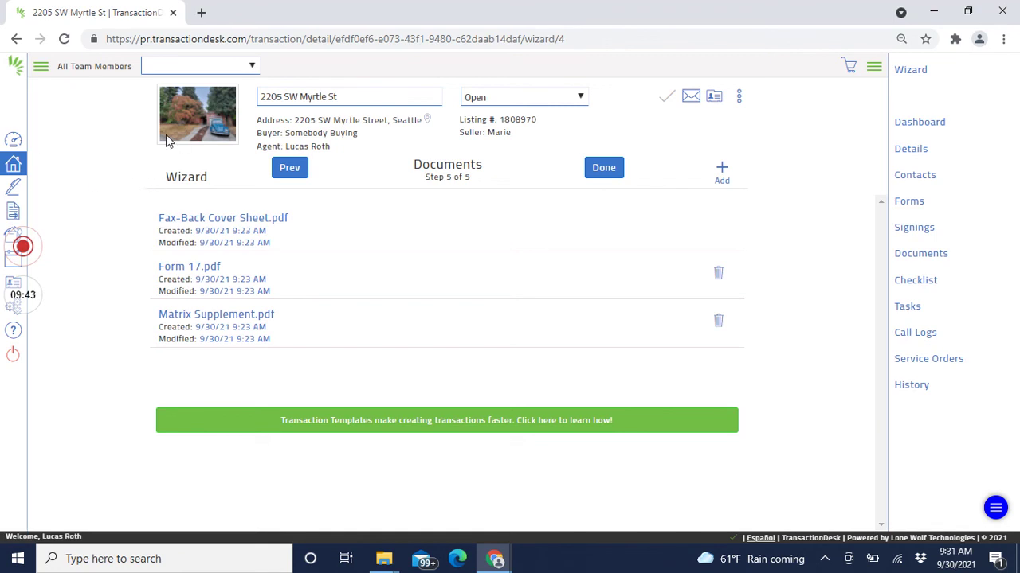
click(907, 201)
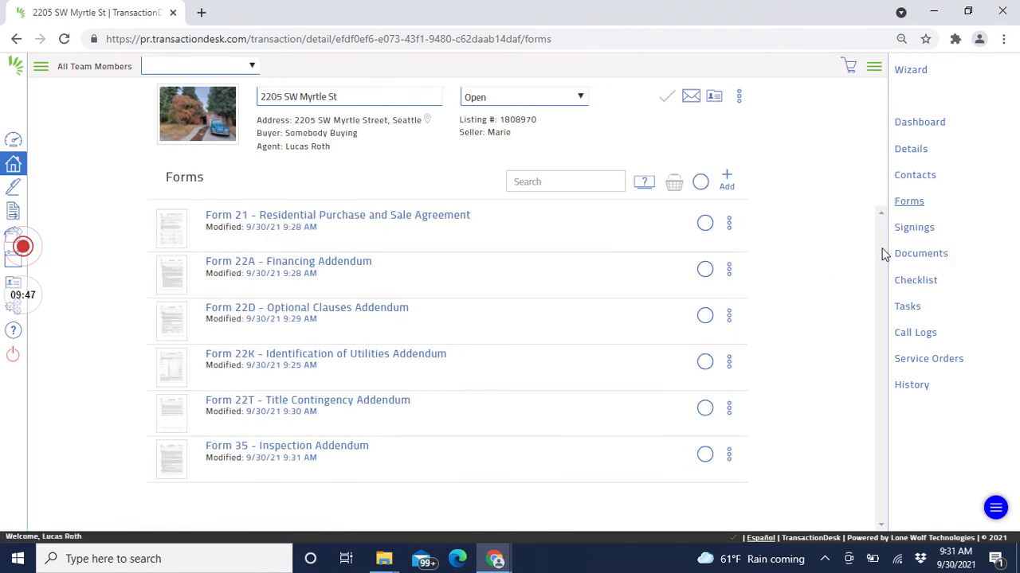
click(924, 235)
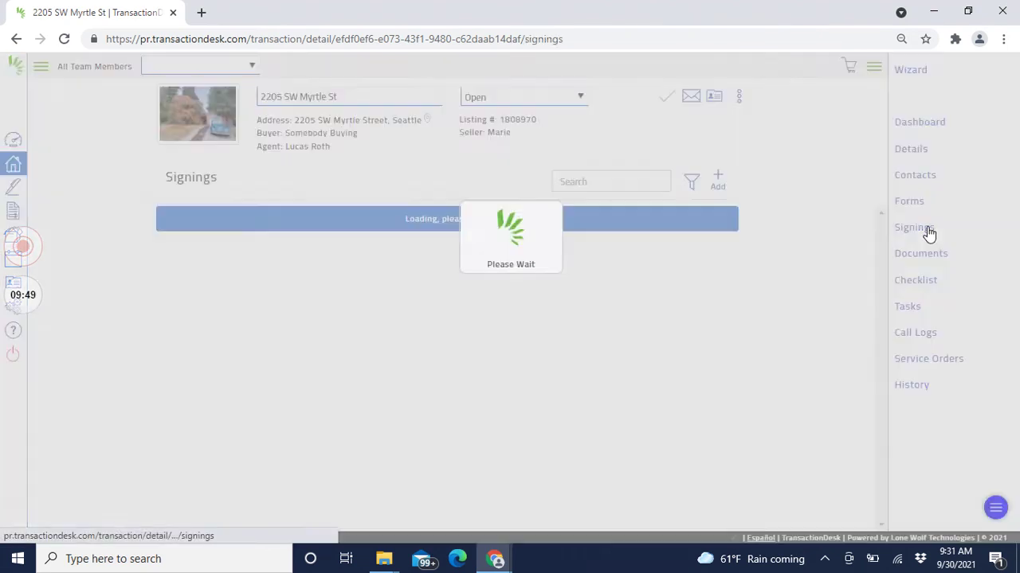
click(717, 183)
click(627, 122)
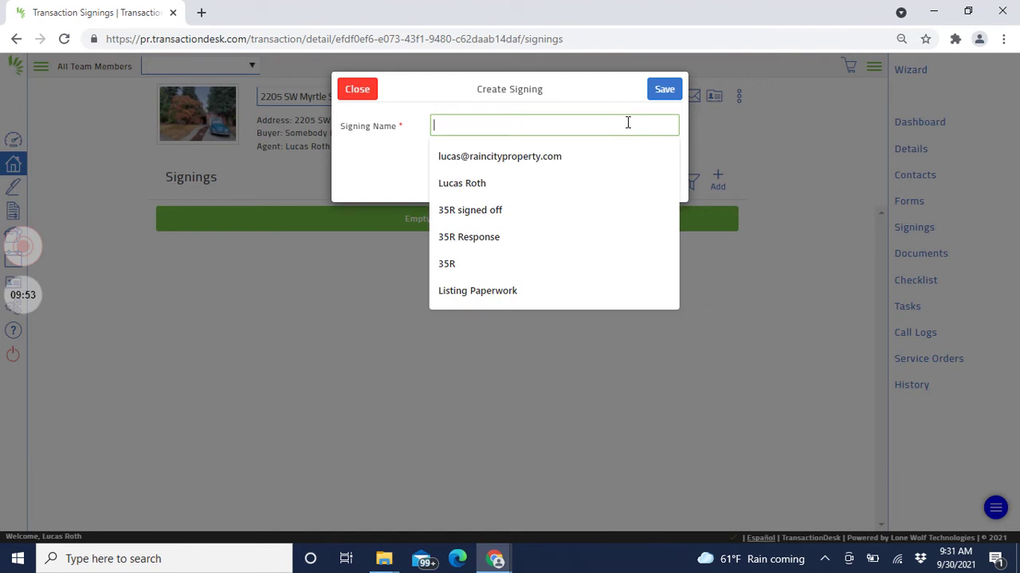
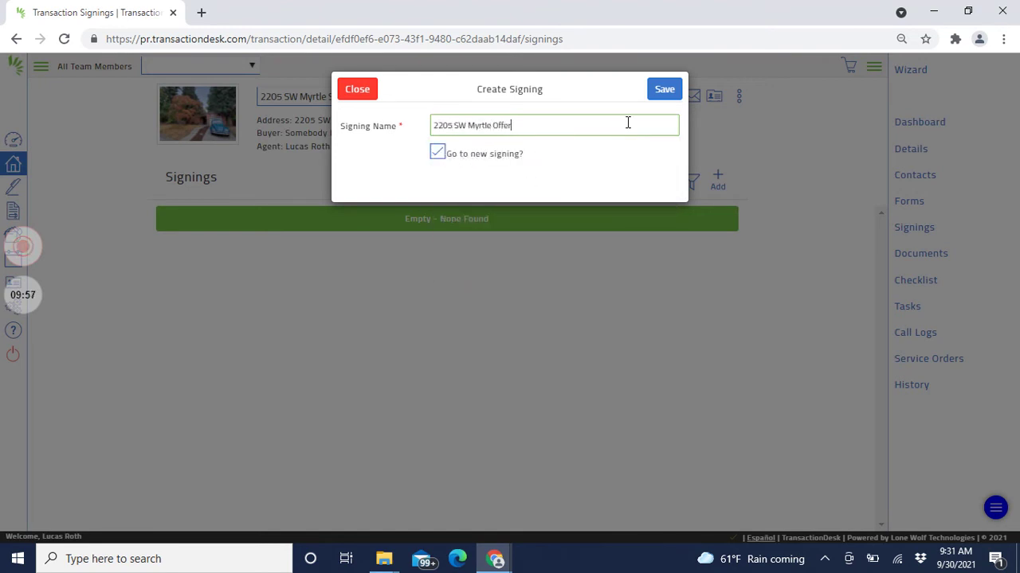
click(668, 92)
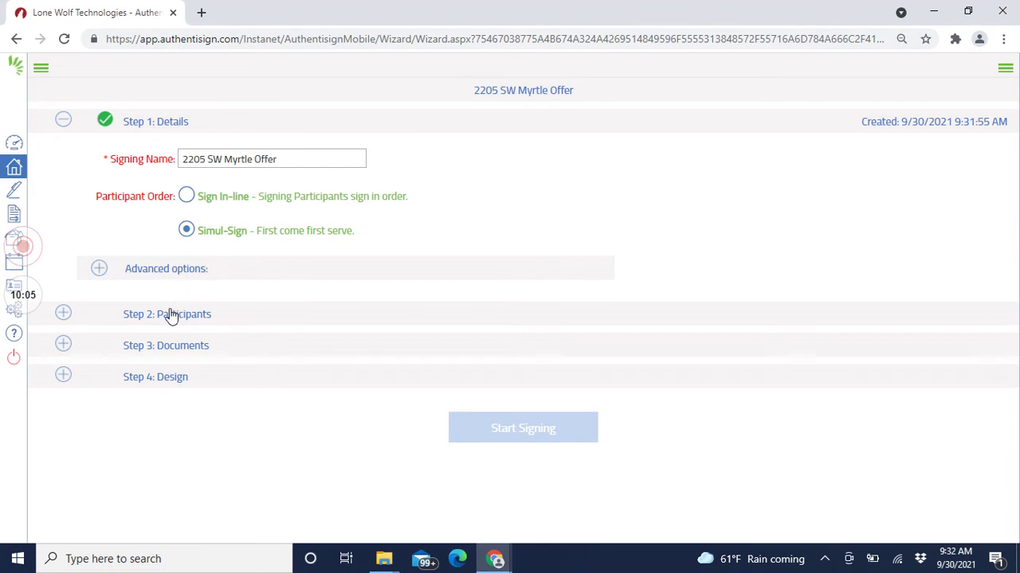
Step: Add the buyer, Somebody Buying, as a participant instead of the selling broker
click(558, 315)
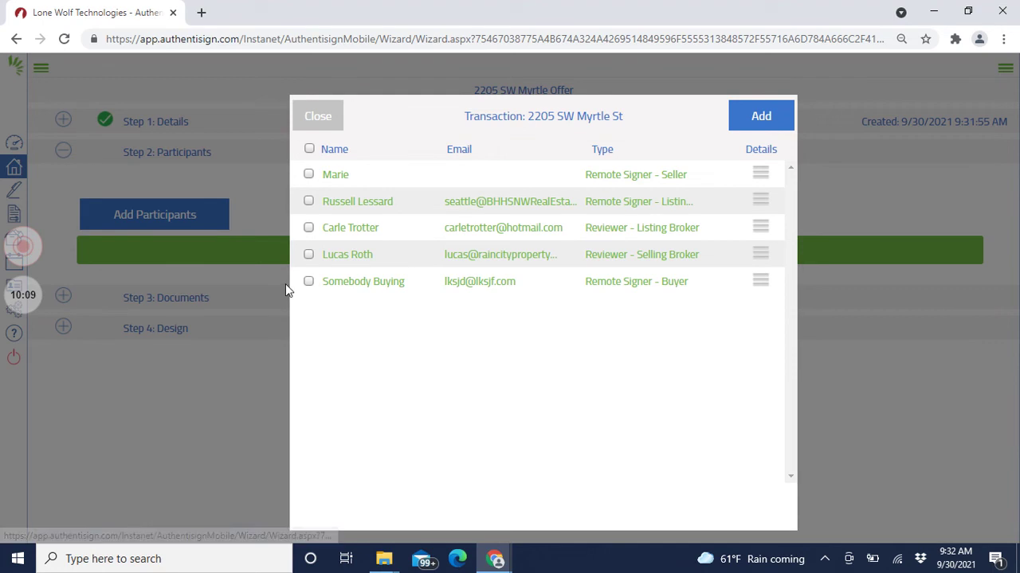
click(308, 255)
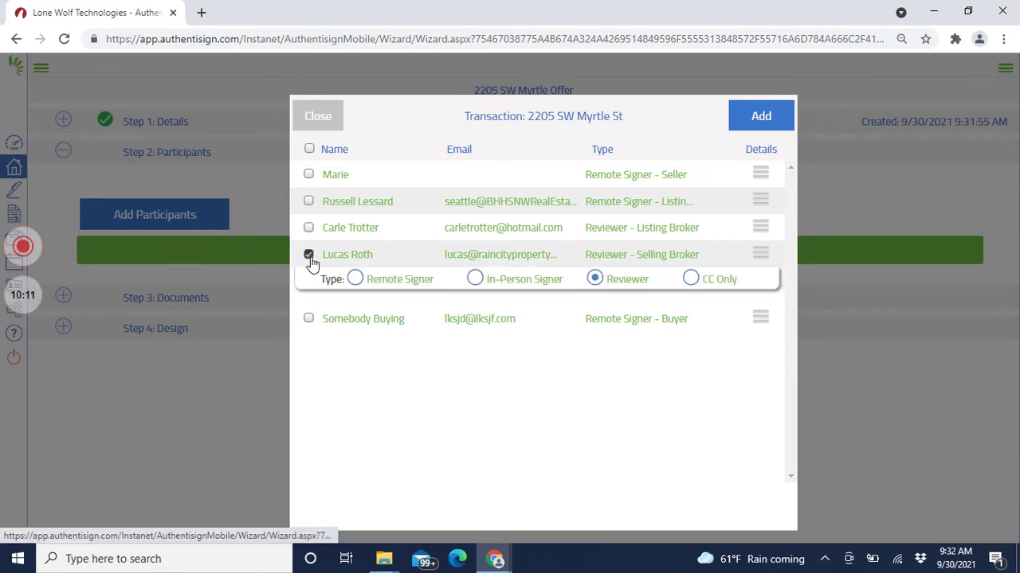
click(355, 280)
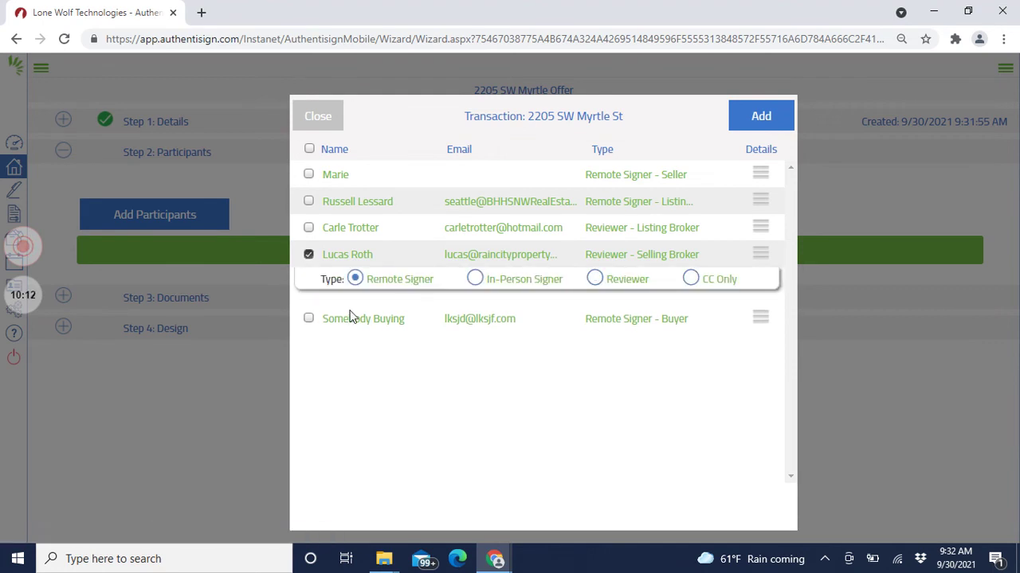
click(308, 255)
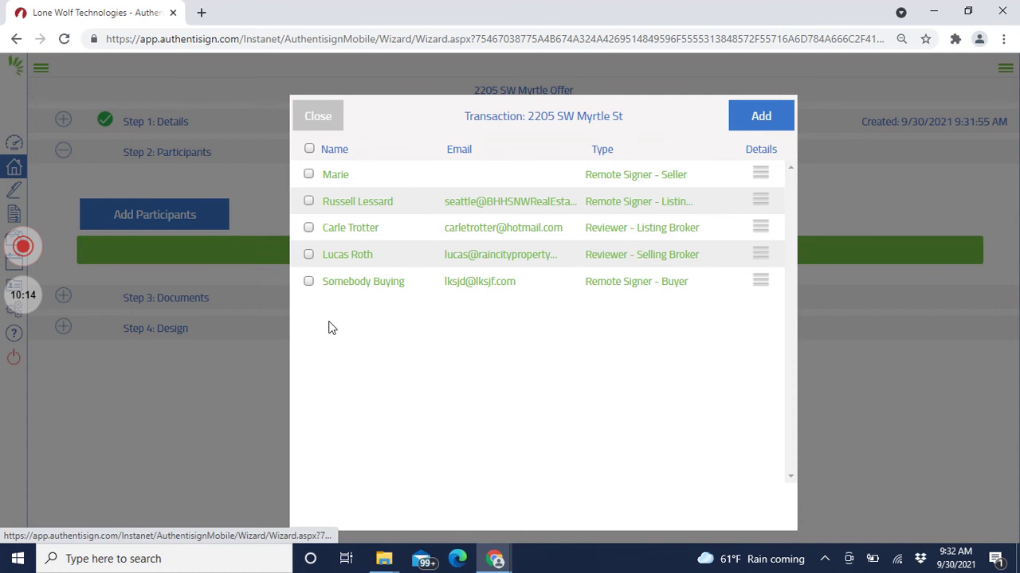
click(309, 281)
click(760, 117)
Step: Select all eight transaction forms and documents and add them to the signing
click(135, 337)
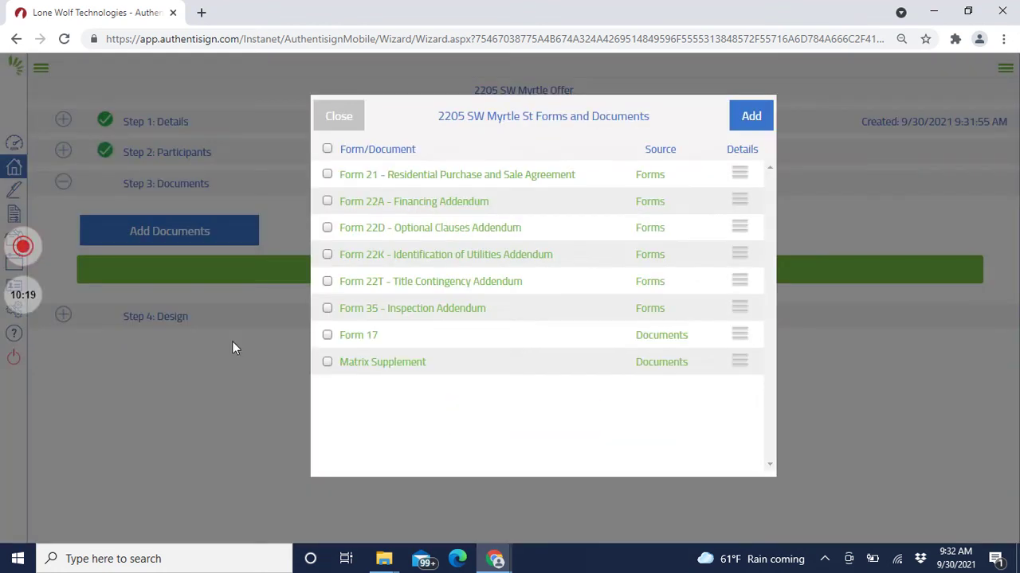
click(326, 149)
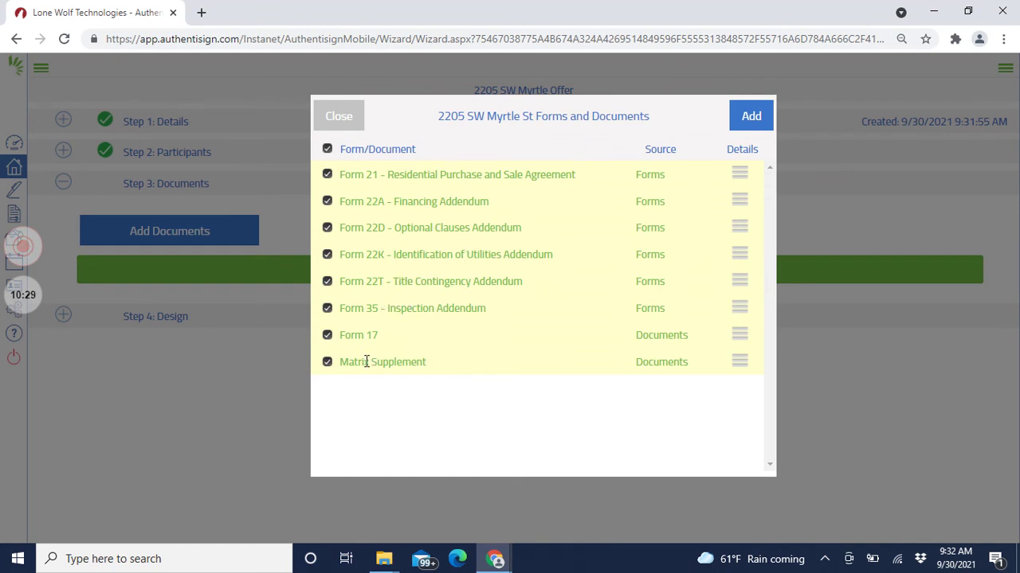
key(alt+Tab)
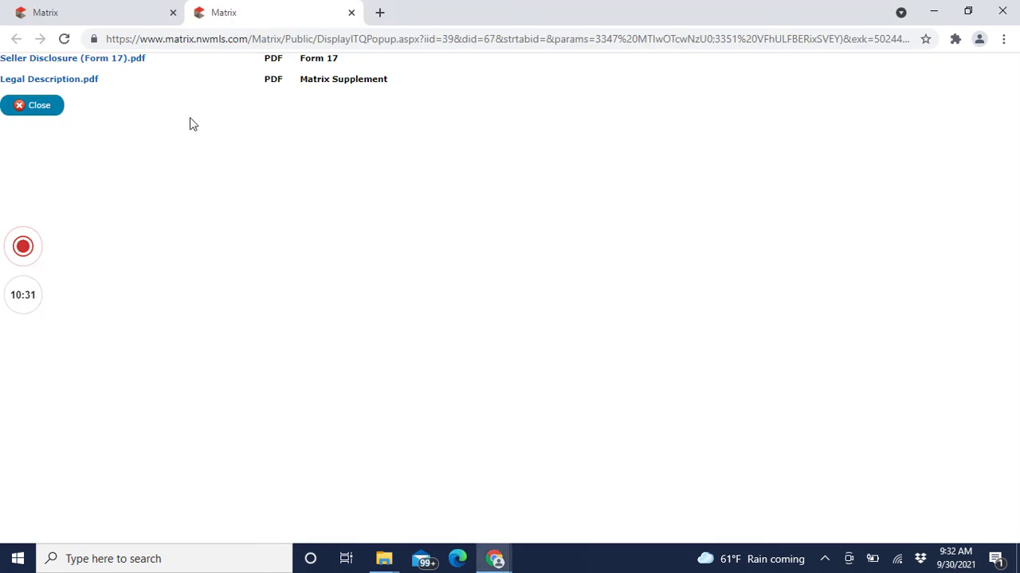
key(alt+Tab)
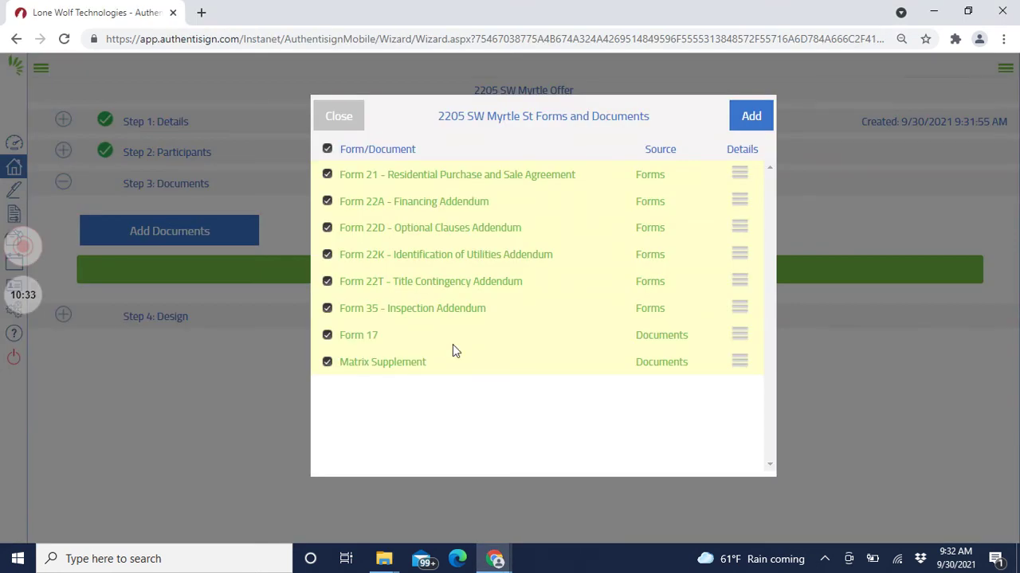
click(750, 114)
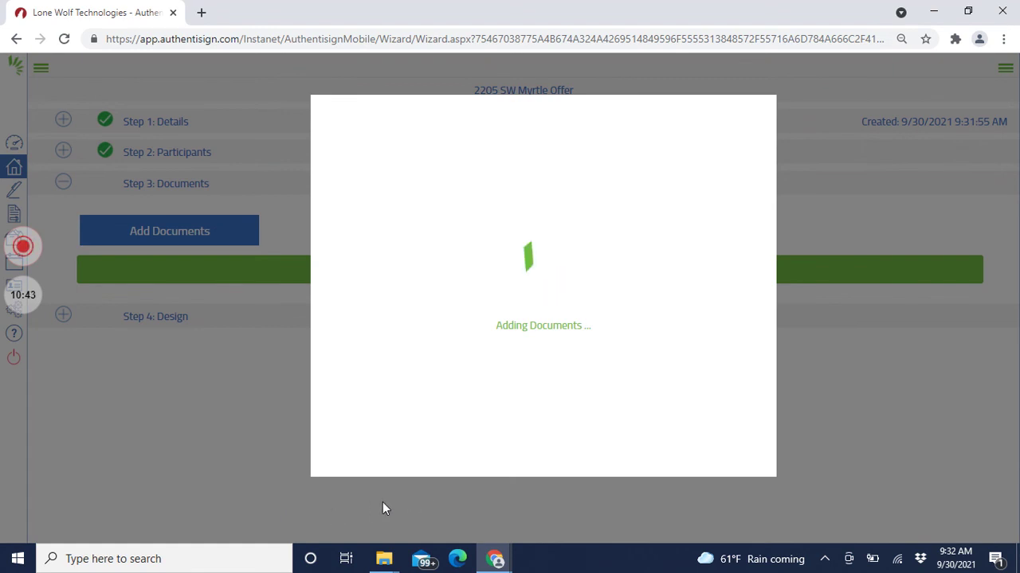
scroll(612, 357, down, 3)
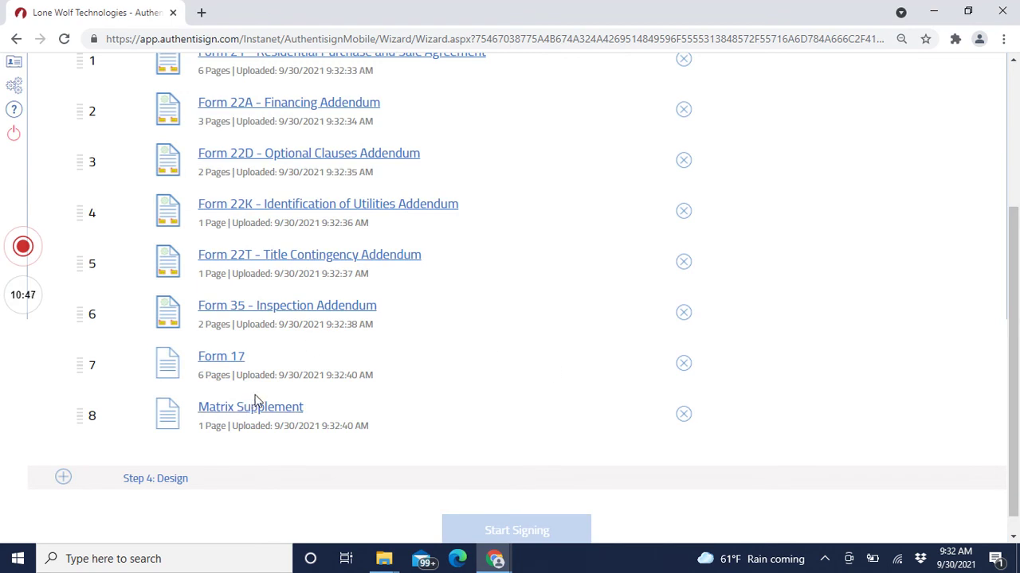
Step: Move Matrix Supplement above Form 17 and proceed to Step 4: Design
mouse_move(251, 410)
mouse_down()
mouse_move(263, 371)
mouse_move(244, 396)
mouse_up()
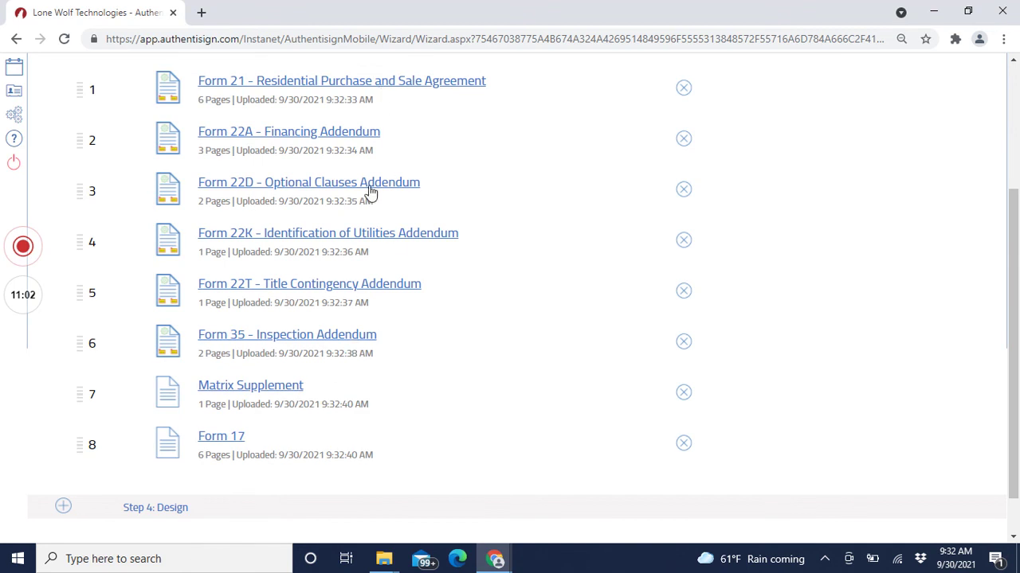
scroll(574, 307, down, 1)
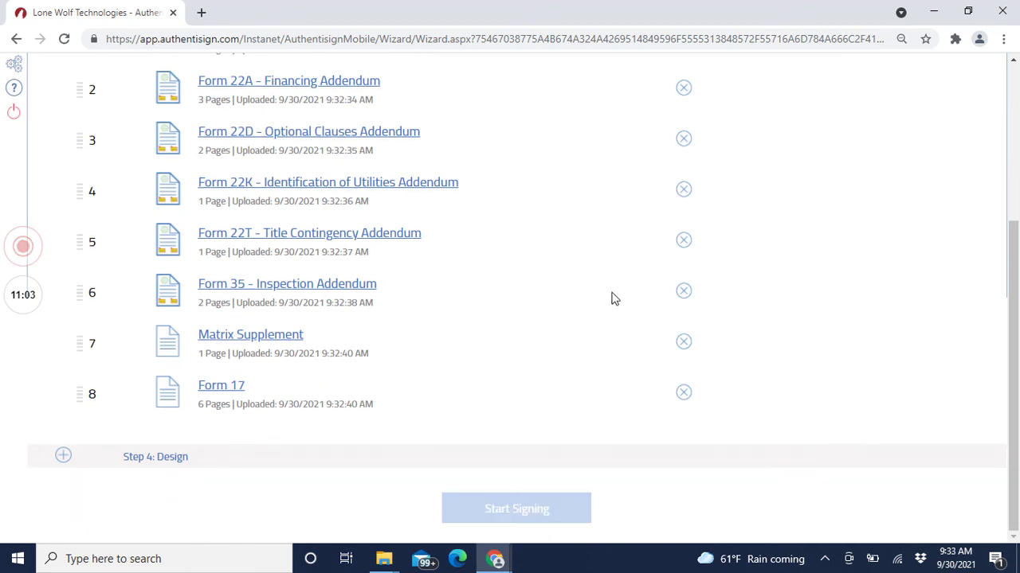
click(163, 460)
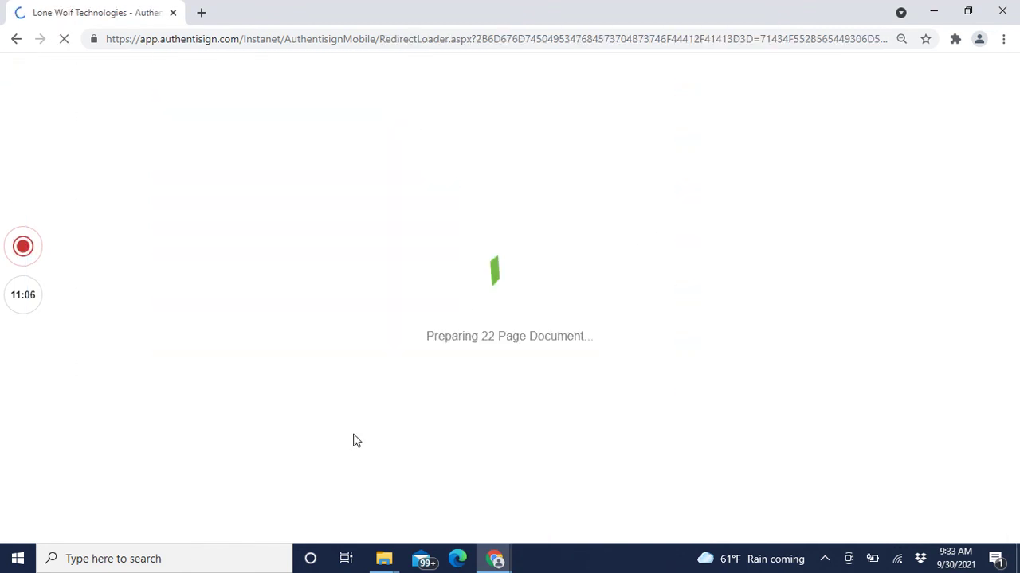